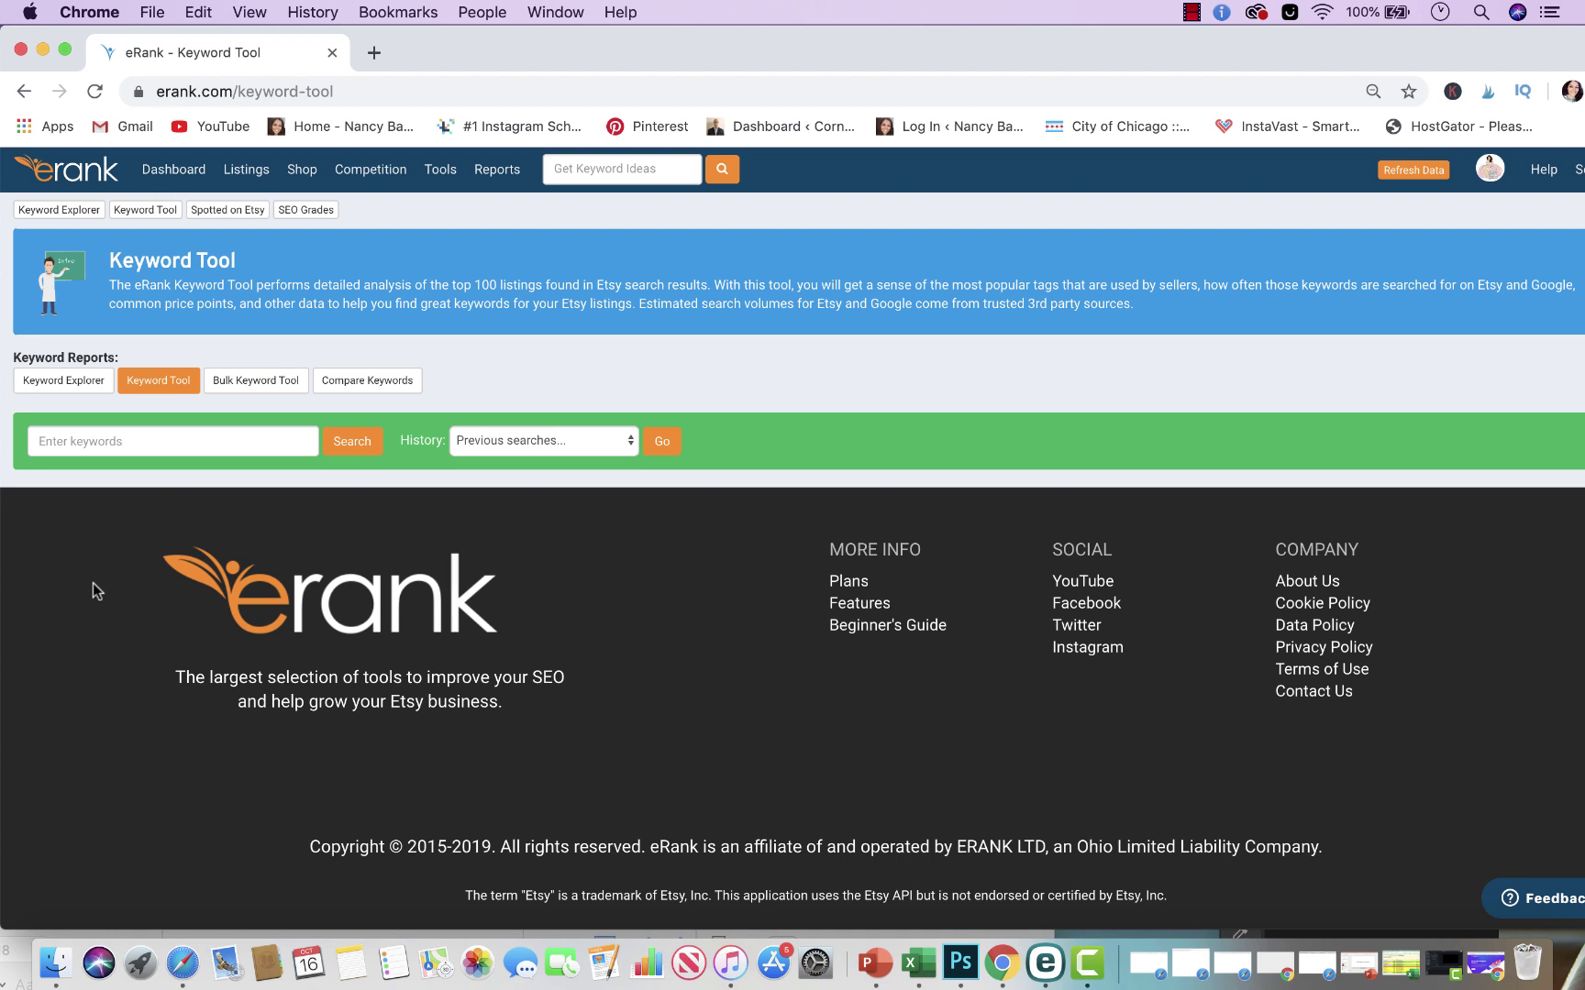
Open eRank's Keyword Tool and run a keyword search for "wedding Party Cards"
{"action": "left_click", "coordinate": [432, 174]}
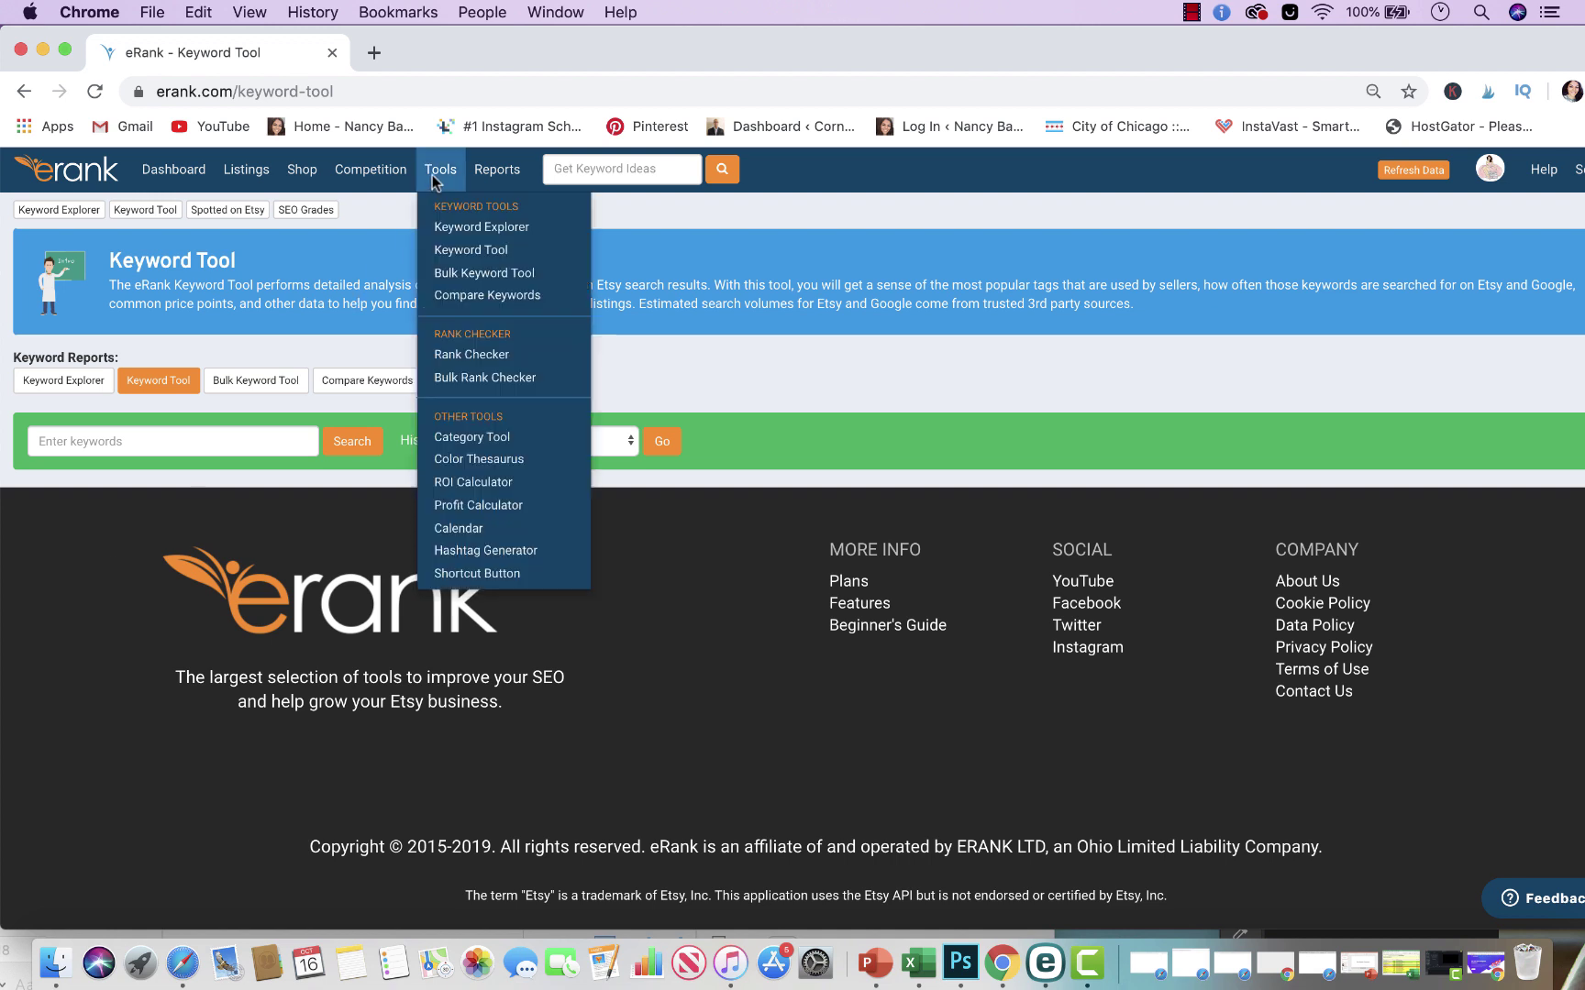
{"action": "left_click", "coordinate": [497, 257]}
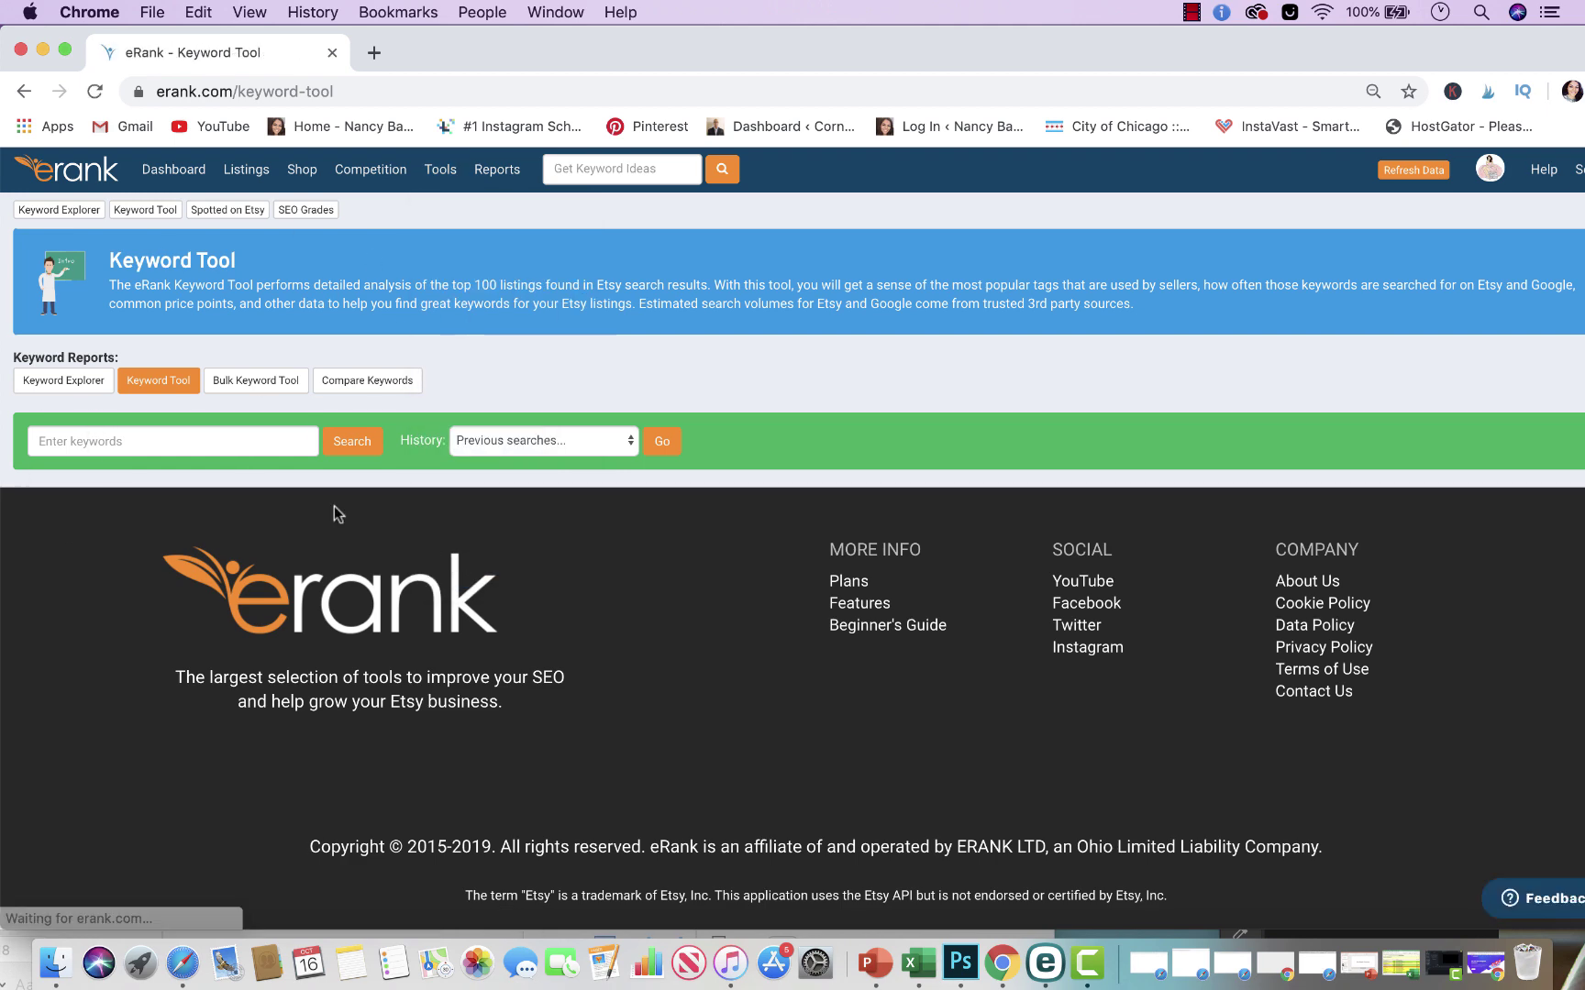
{"action": "left_click", "coordinate": [73, 453]}
{"action": "type", "text": "wedding Party Cards"}
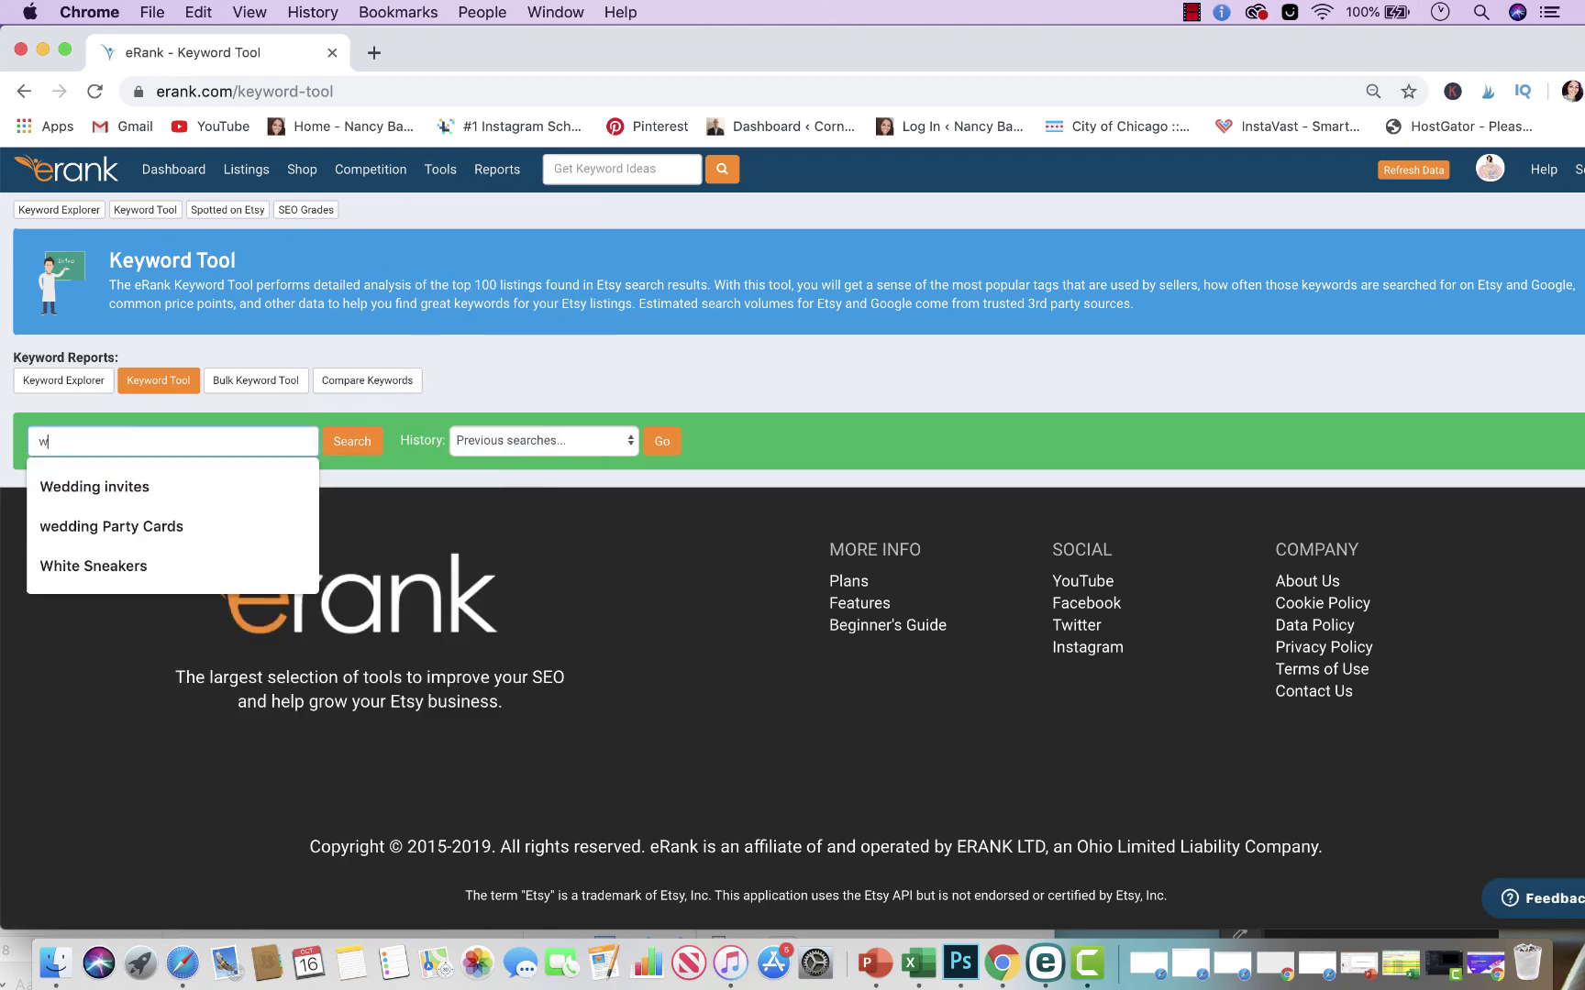
{"action": "left_click", "coordinate": [125, 540]}
{"action": "left_click", "coordinate": [357, 448]}
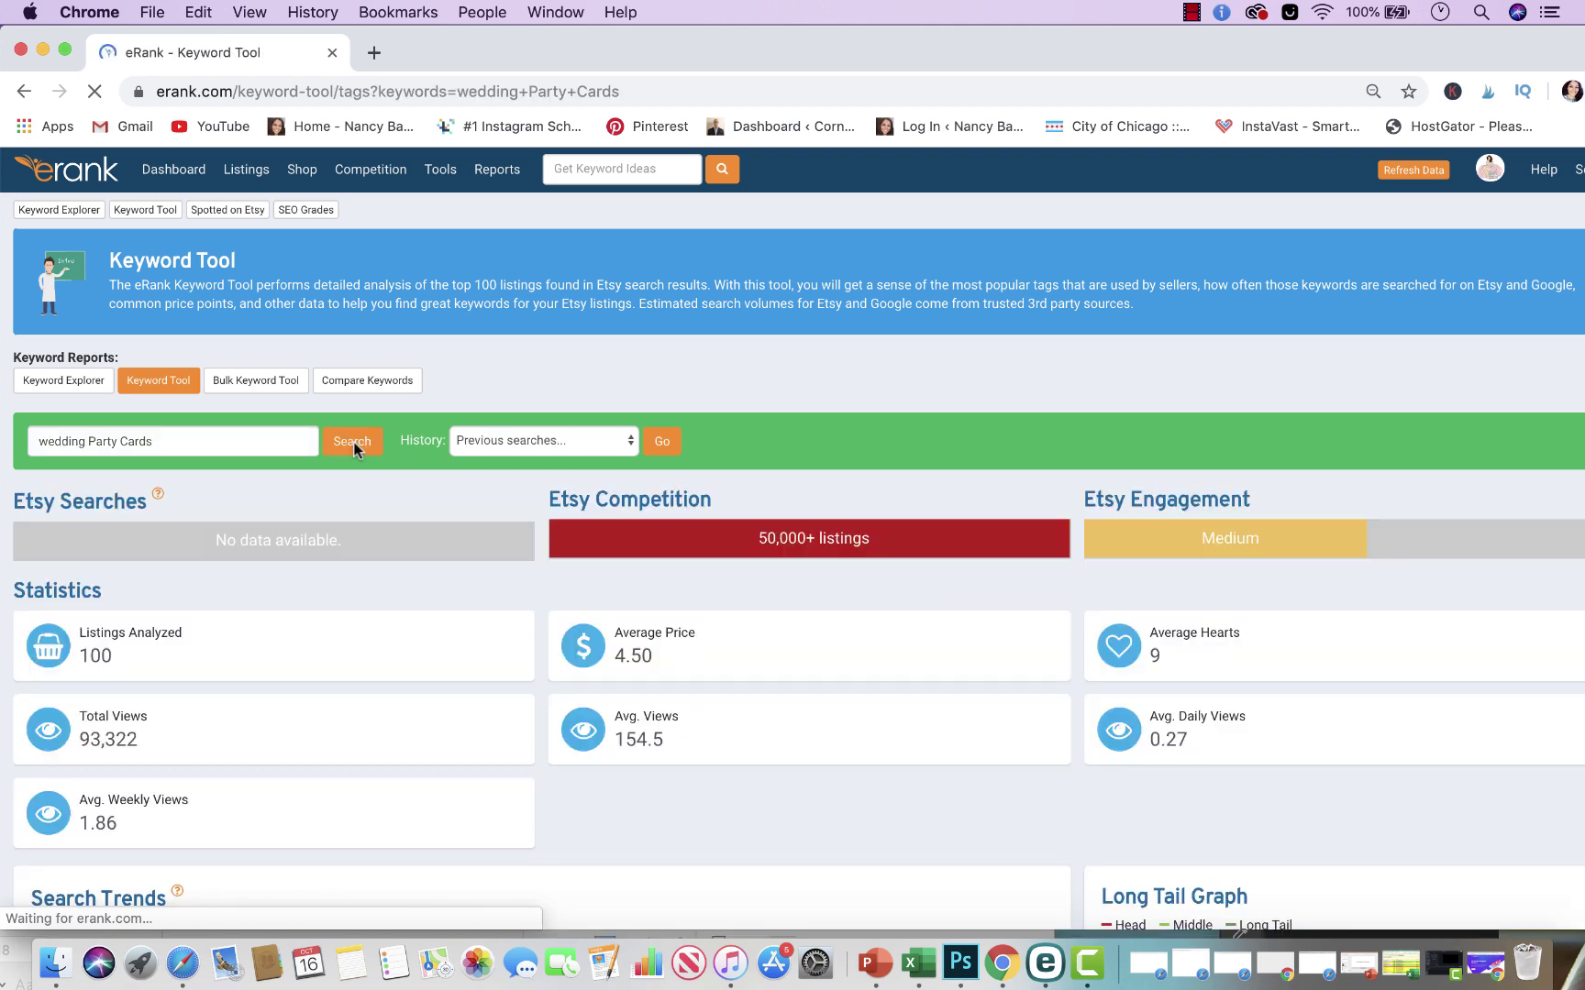
Examine the keyword's statistics, search trends, popular tags, and the tag table's Etsy searches and competition columns
{"action": "scroll", "coordinate": [419, 674], "scroll_direction": "down", "scroll_amount": 3}
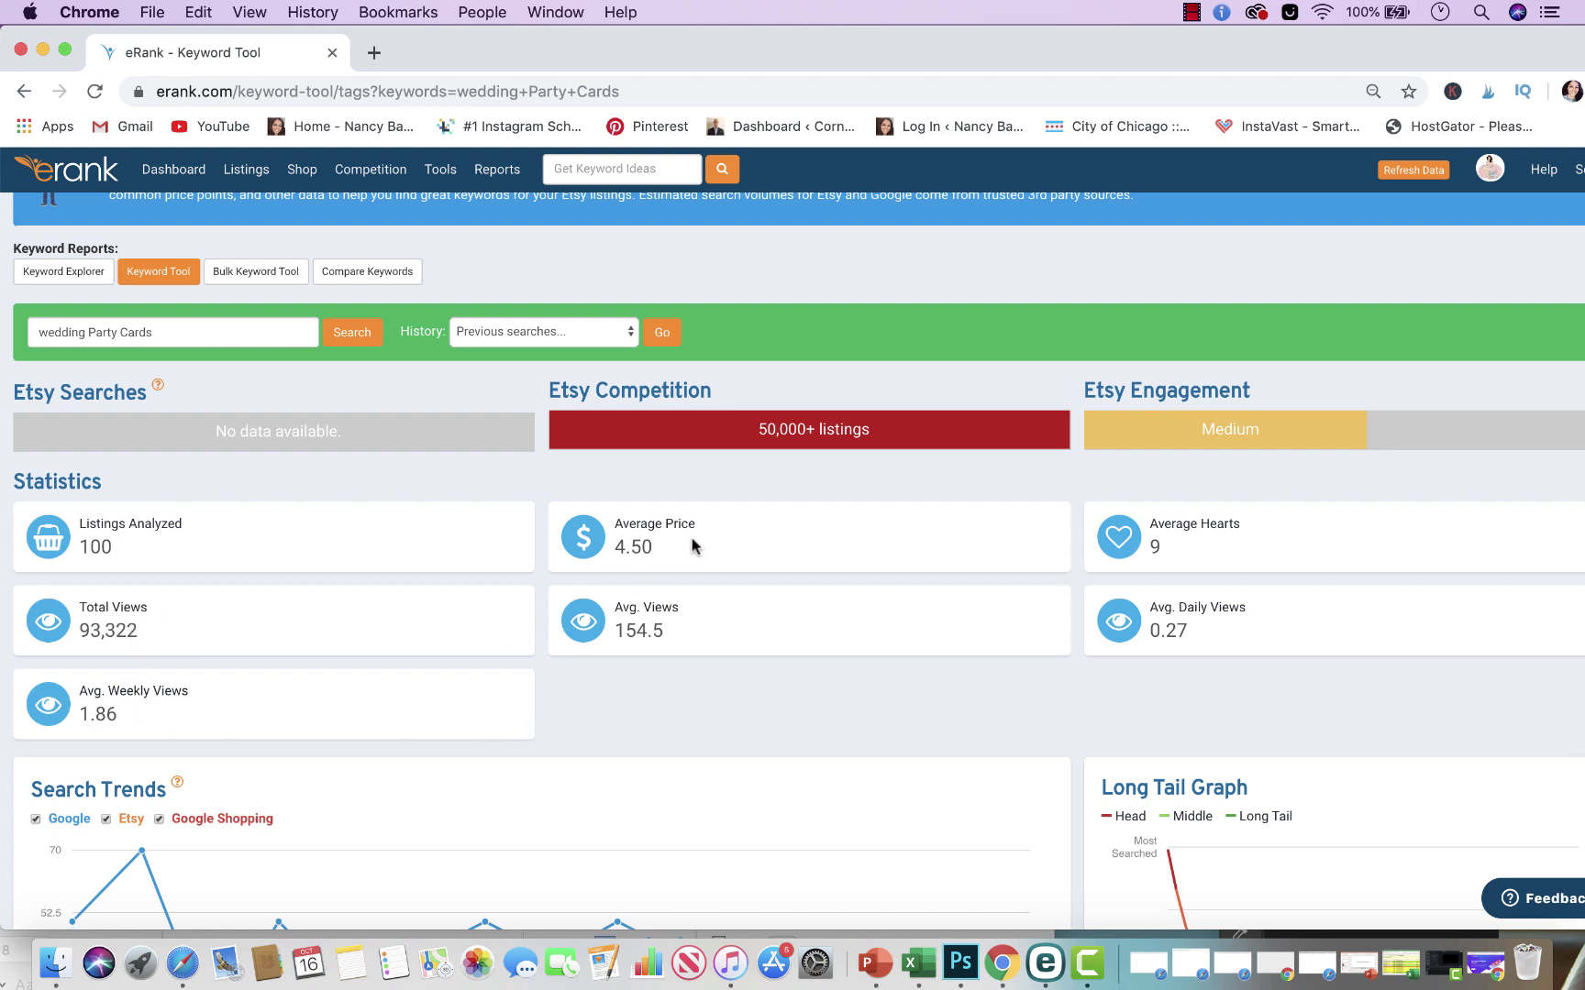
{"action": "scroll", "coordinate": [821, 641], "scroll_direction": "down", "scroll_amount": 6}
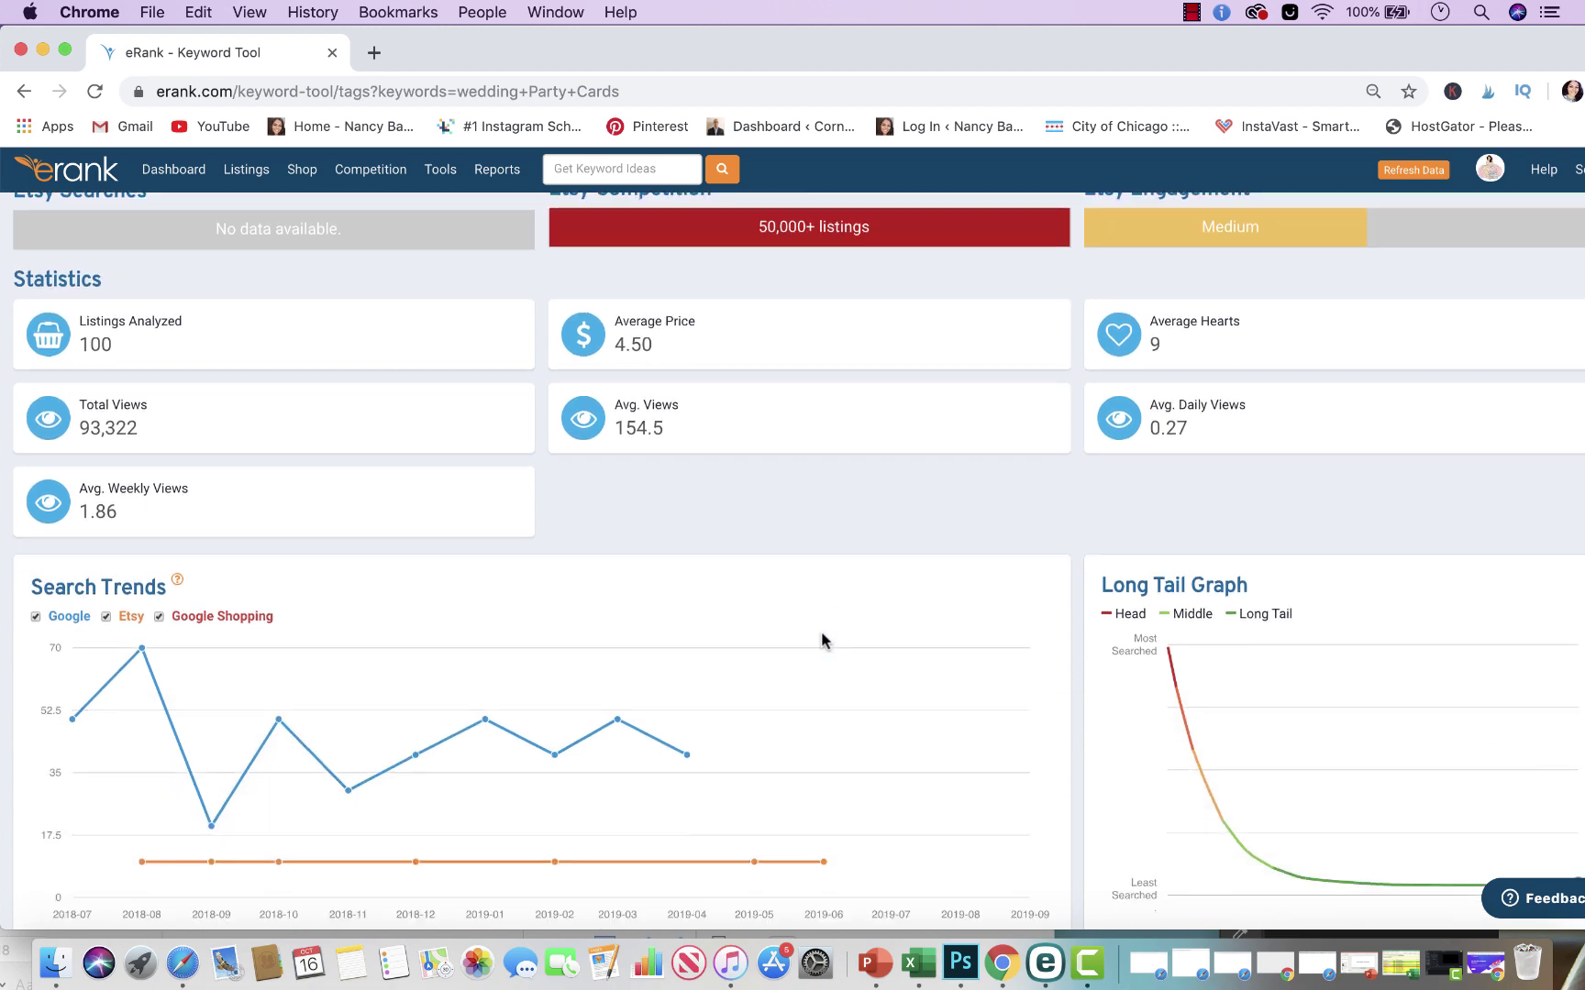
{"action": "scroll", "coordinate": [821, 640], "scroll_direction": "up", "scroll_amount": 1}
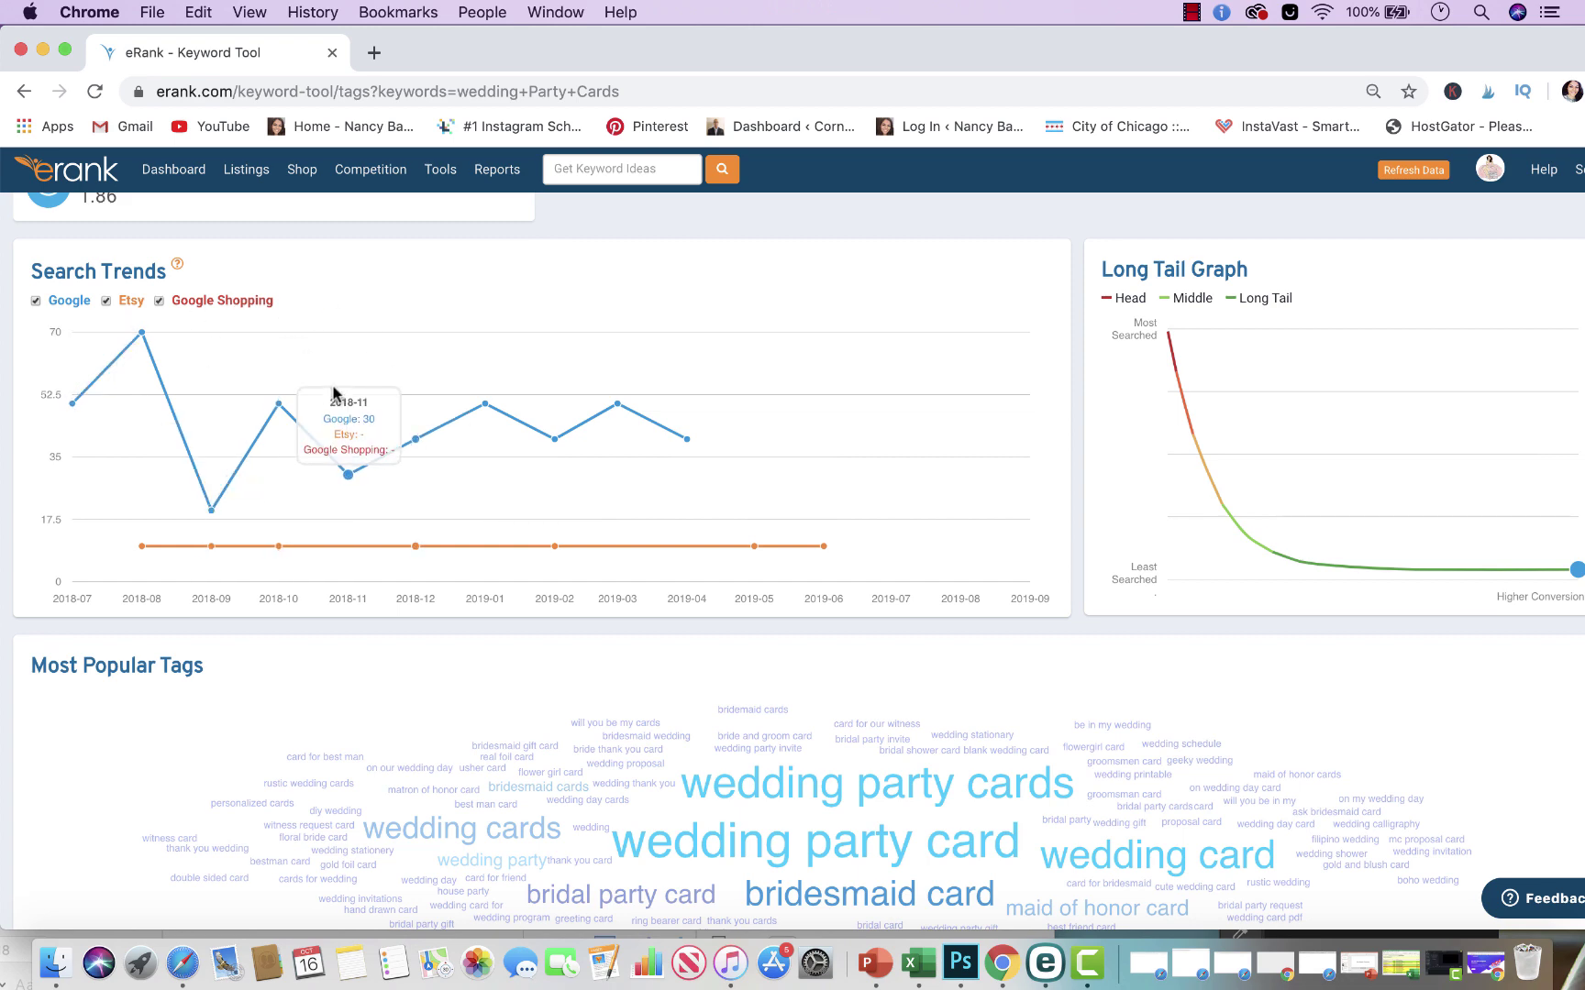
{"action": "scroll", "coordinate": [363, 395], "scroll_direction": "down", "scroll_amount": 2}
{"action": "scroll", "coordinate": [364, 395], "scroll_direction": "down", "scroll_amount": 6}
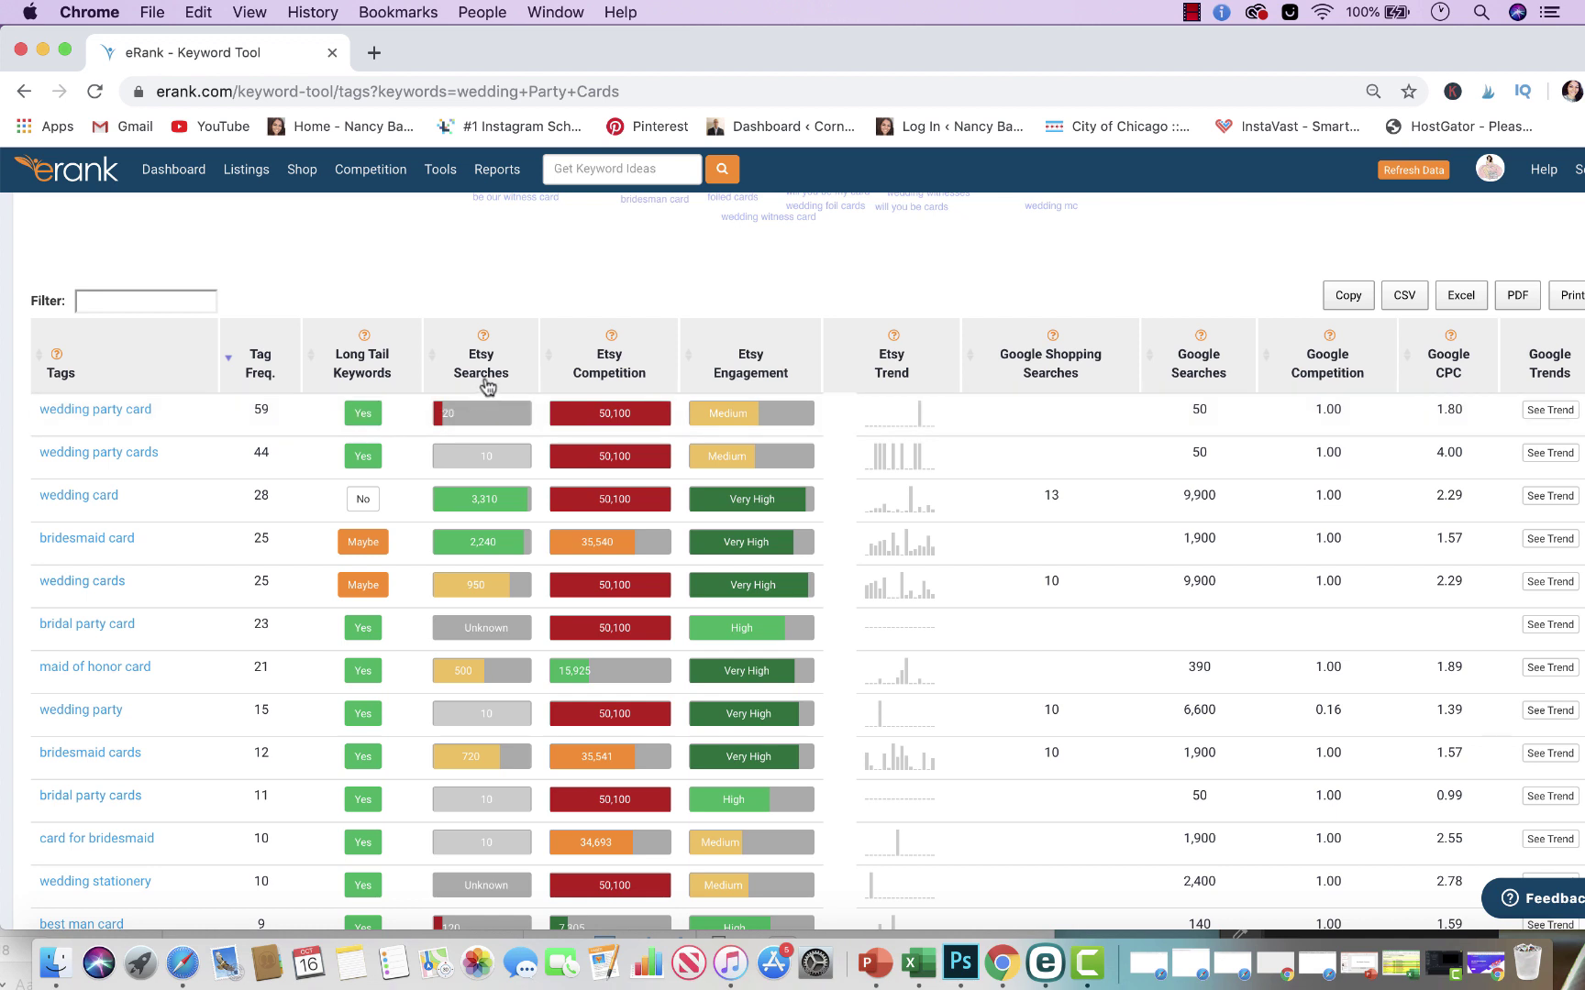
{"action": "mouse_move", "coordinate": [485, 340]}
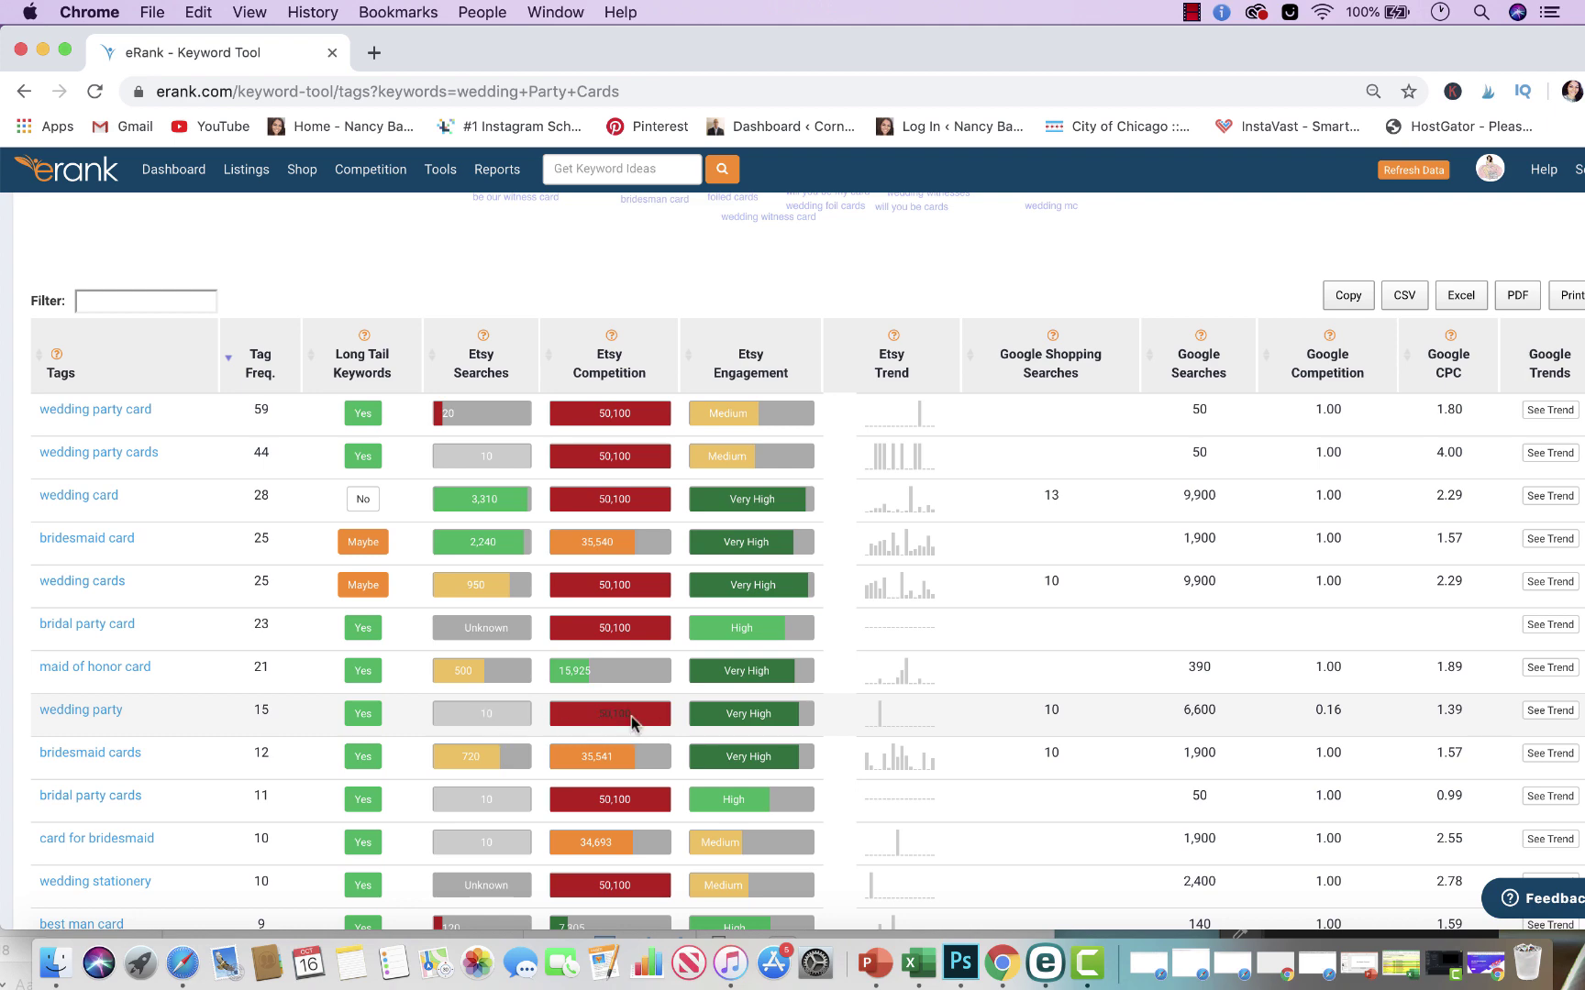
{"action": "scroll", "coordinate": [631, 717], "scroll_direction": "down", "scroll_amount": 2}
{"action": "scroll", "coordinate": [633, 724], "scroll_direction": "up", "scroll_amount": 6}
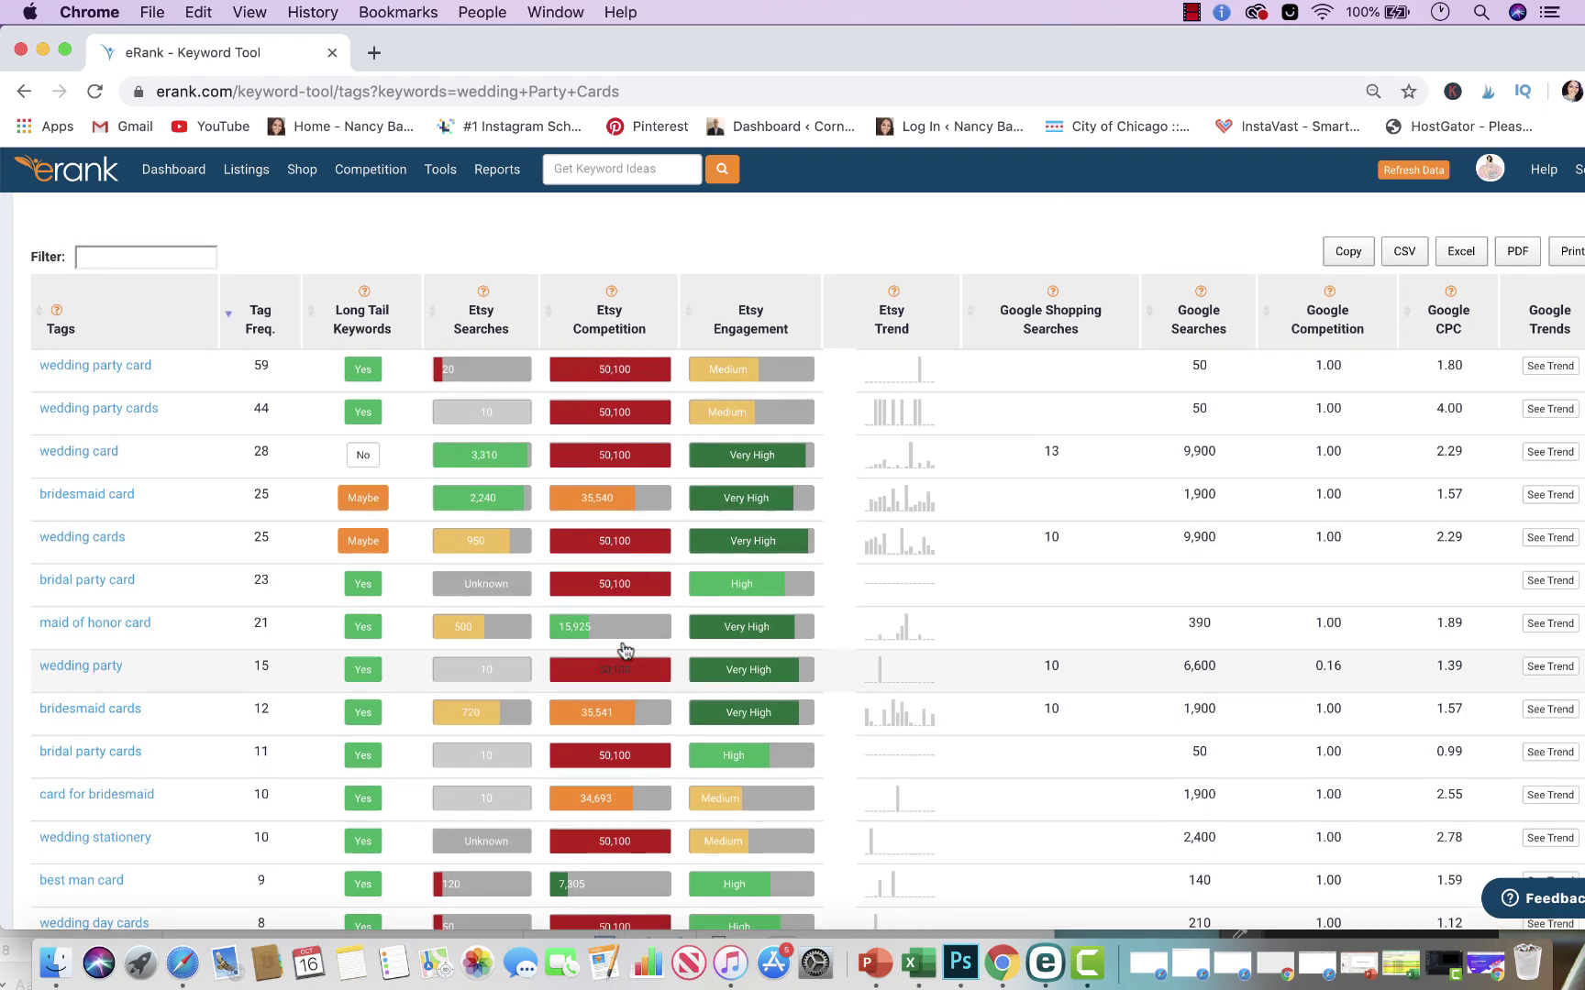
{"action": "scroll", "coordinate": [572, 645], "scroll_direction": "down", "scroll_amount": 5}
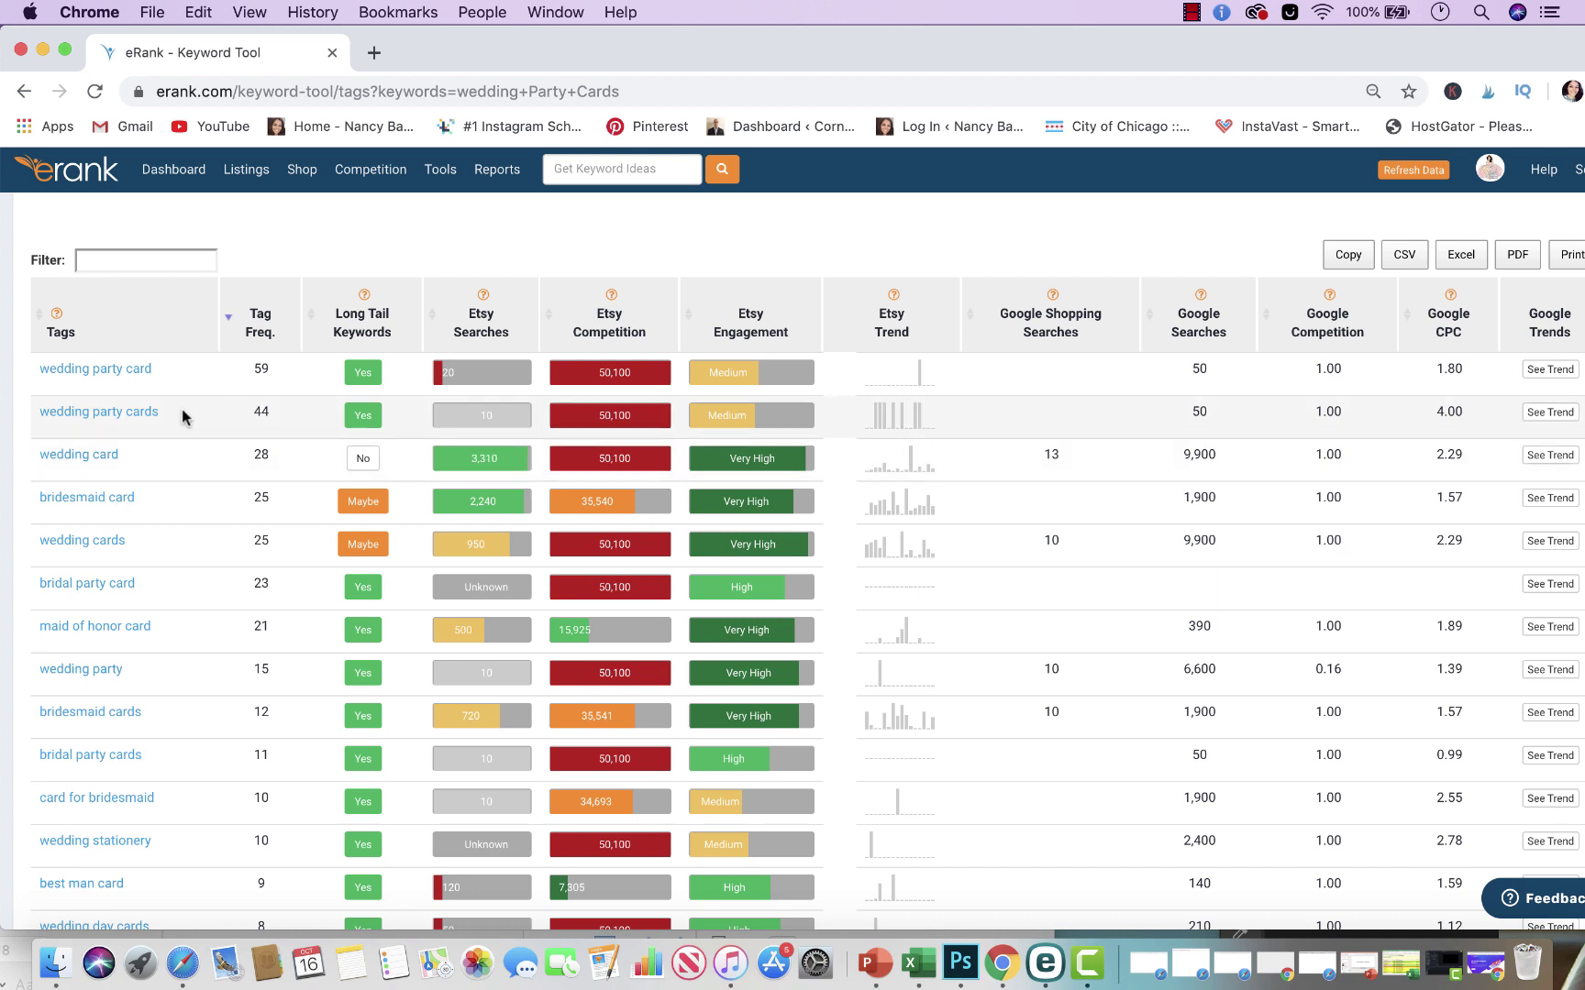
Highlight the "wedding card" tag, search Etsy for "wedding card" in a new browser tab, and look through the first page of listings
{"action": "left_click_drag", "start_coordinate": [129, 459], "coordinate": [36, 458]}
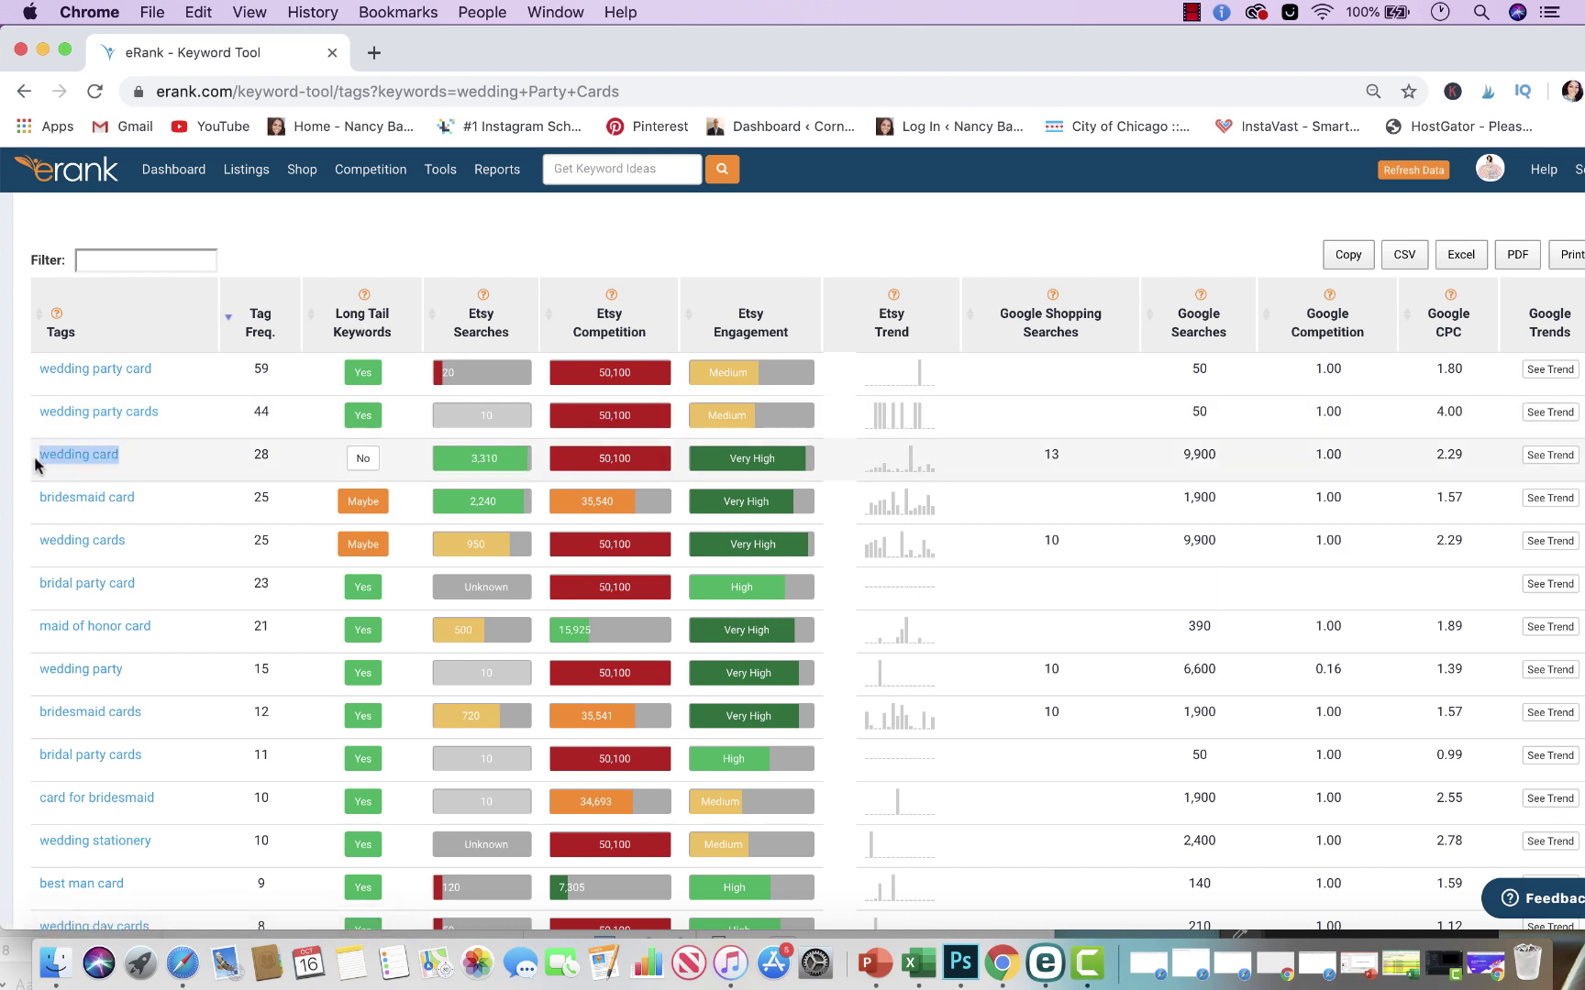
{"action": "left_click", "coordinate": [373, 52]}
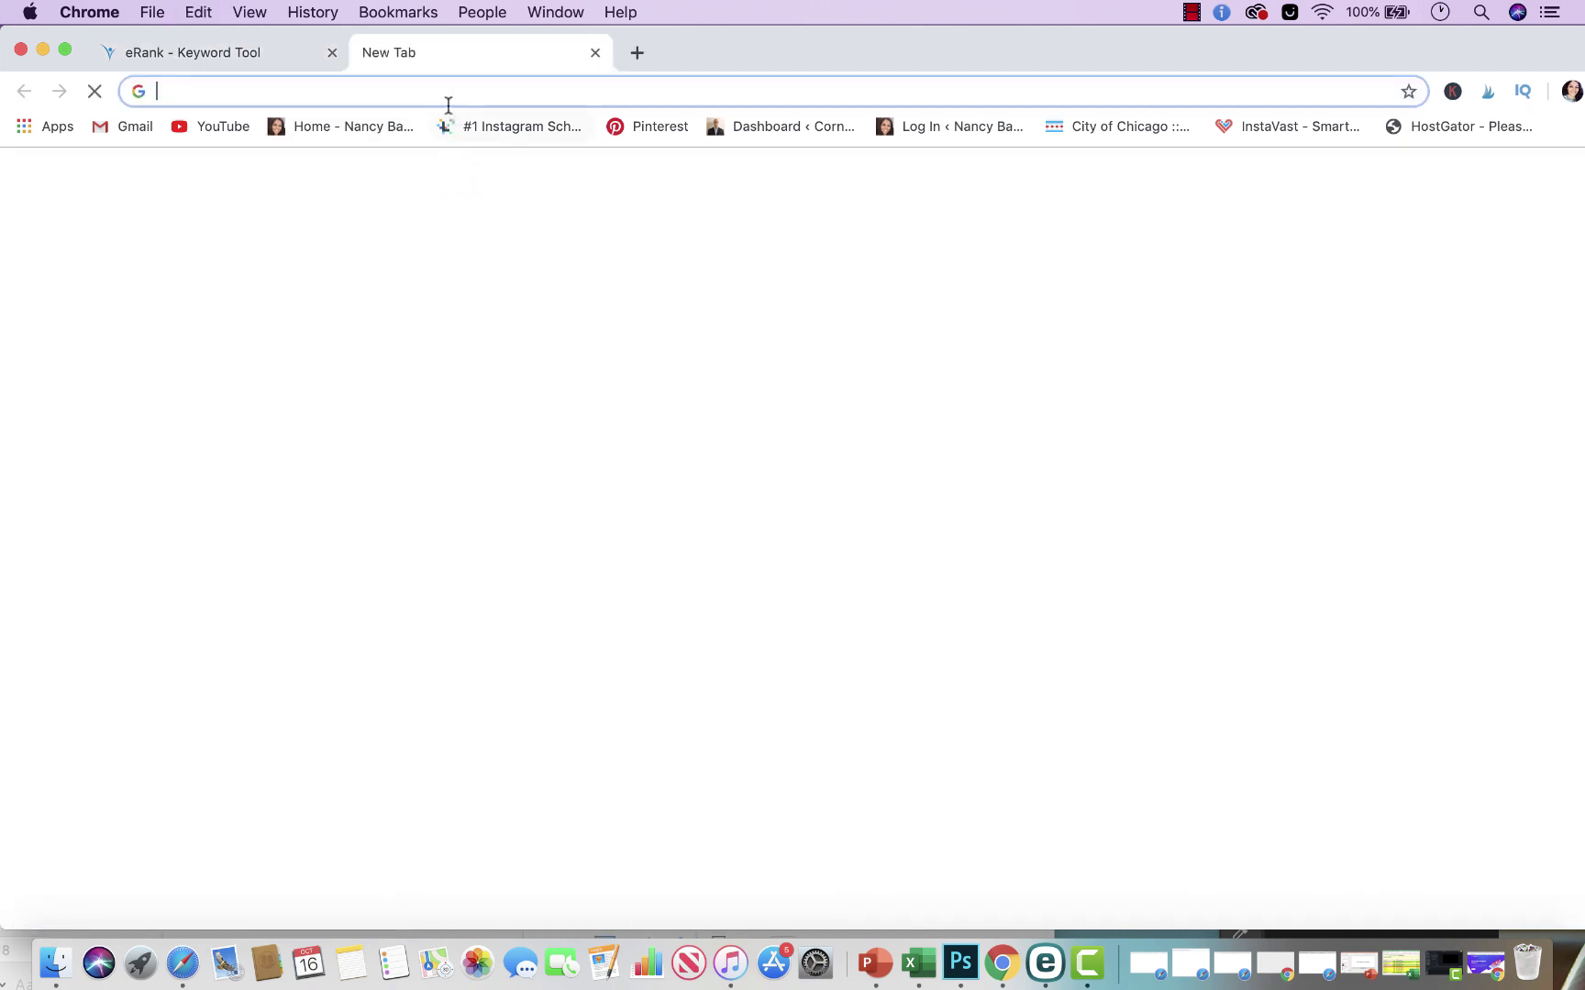
{"action": "type", "text": "etsy"}
{"action": "key", "text": "Return"}
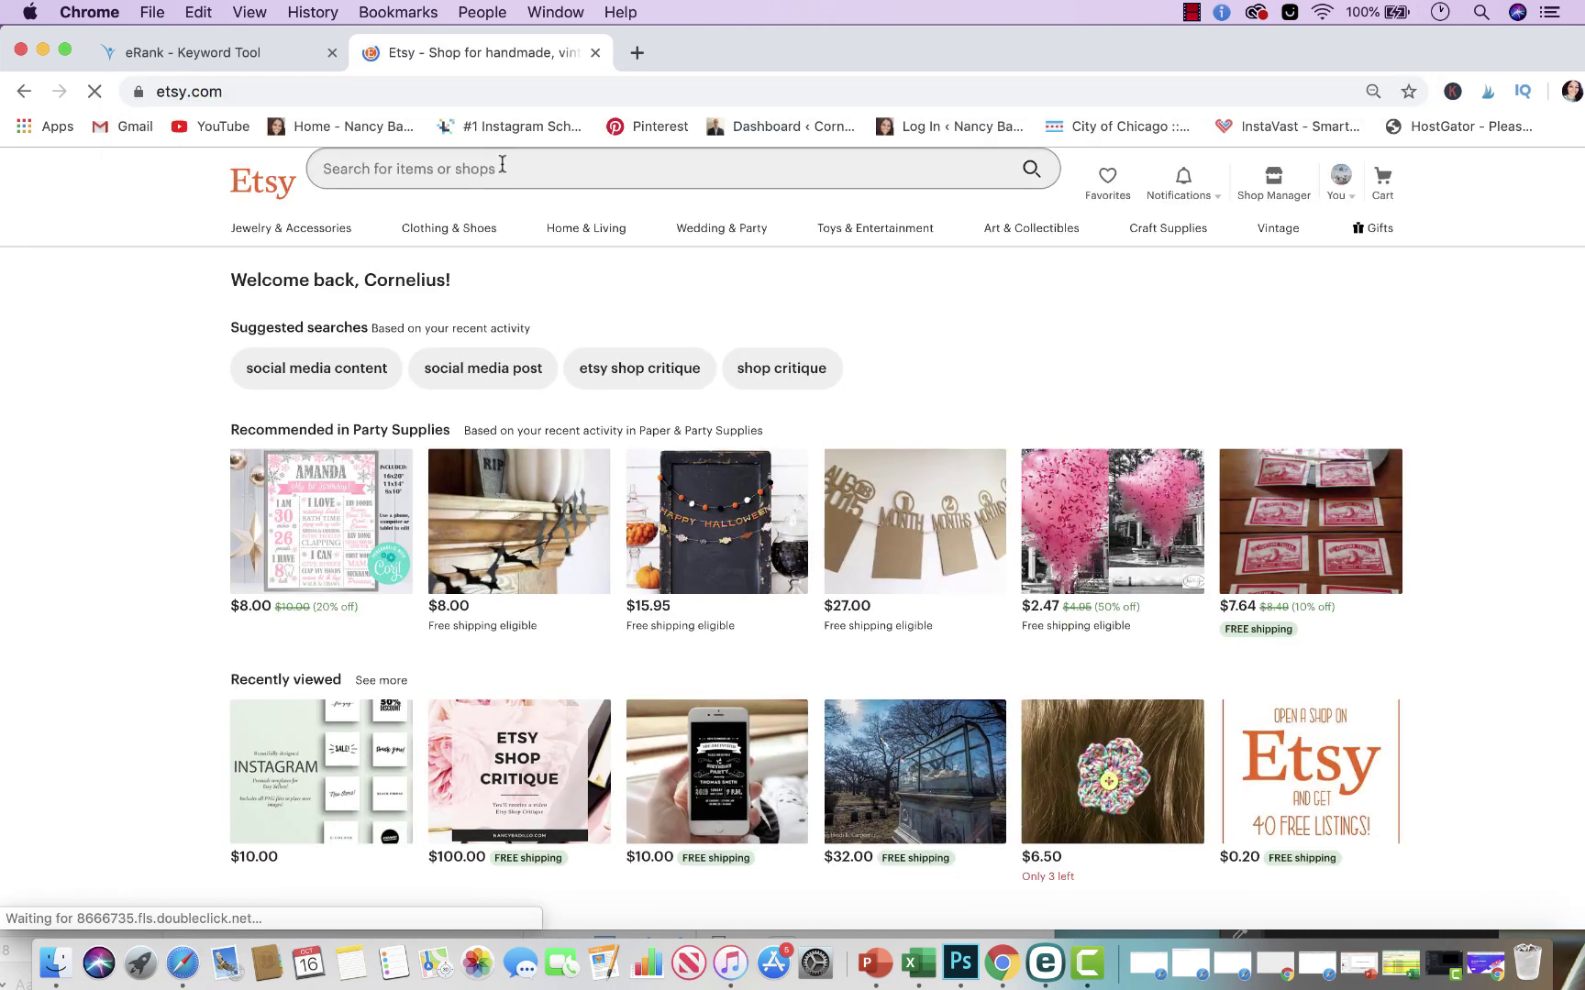
{"action": "left_click", "coordinate": [502, 167]}
{"action": "type", "text": "wedding card"}
{"action": "key", "text": "Return"}
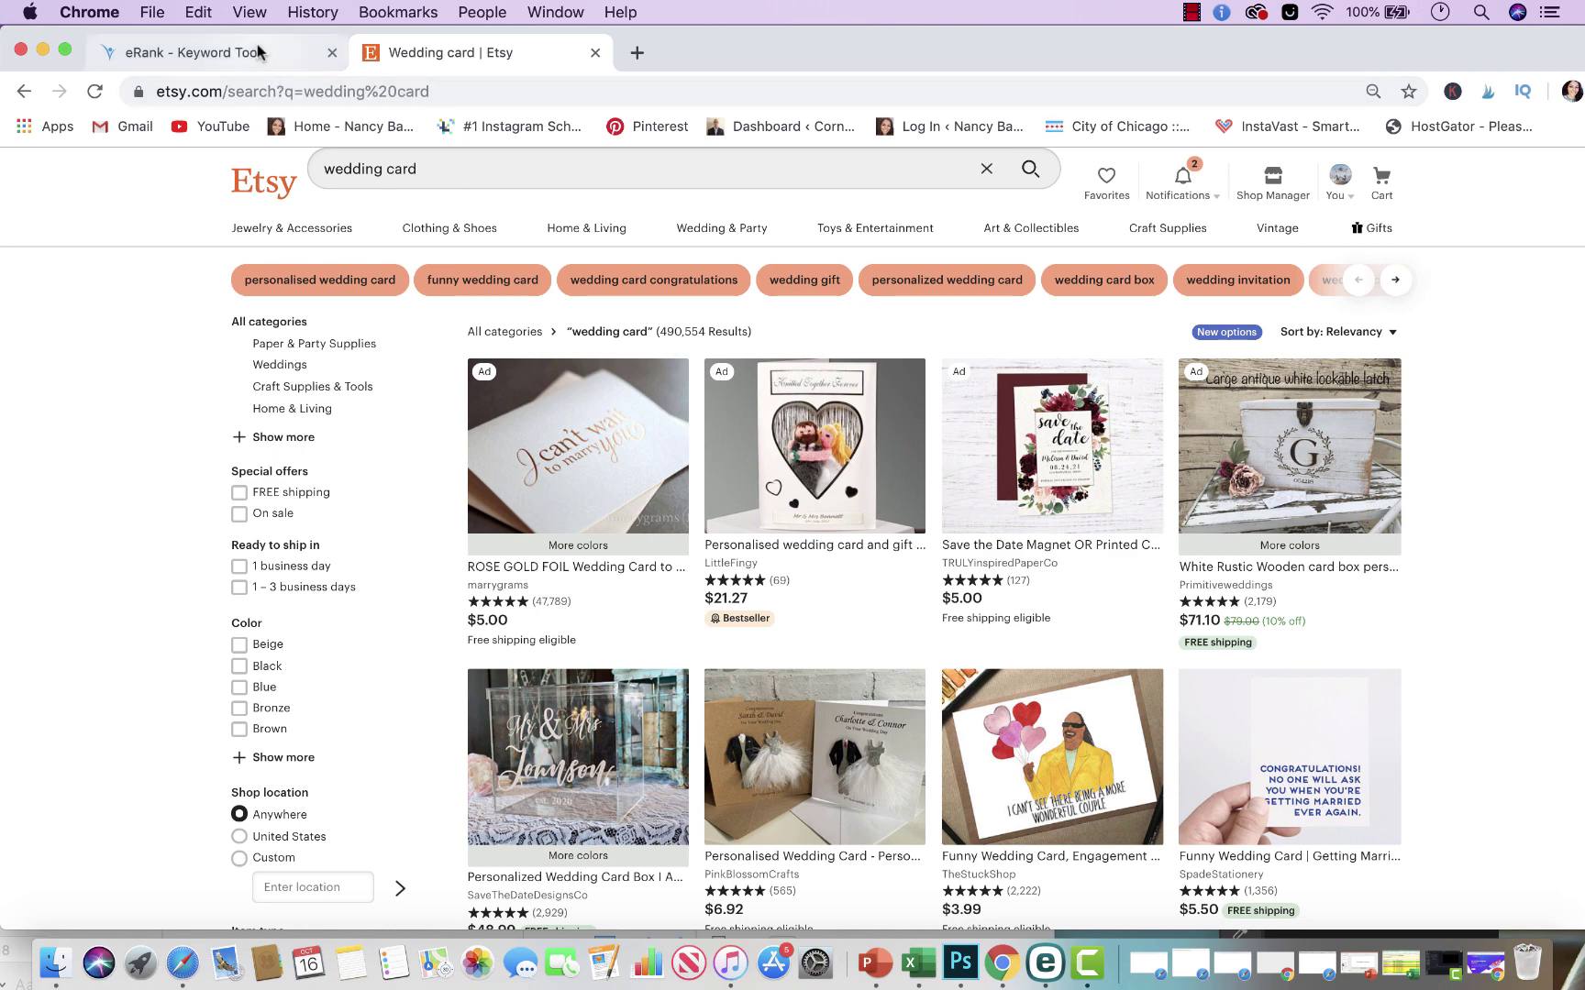
{"action": "scroll", "coordinate": [679, 536], "scroll_direction": "down", "scroll_amount": 15}
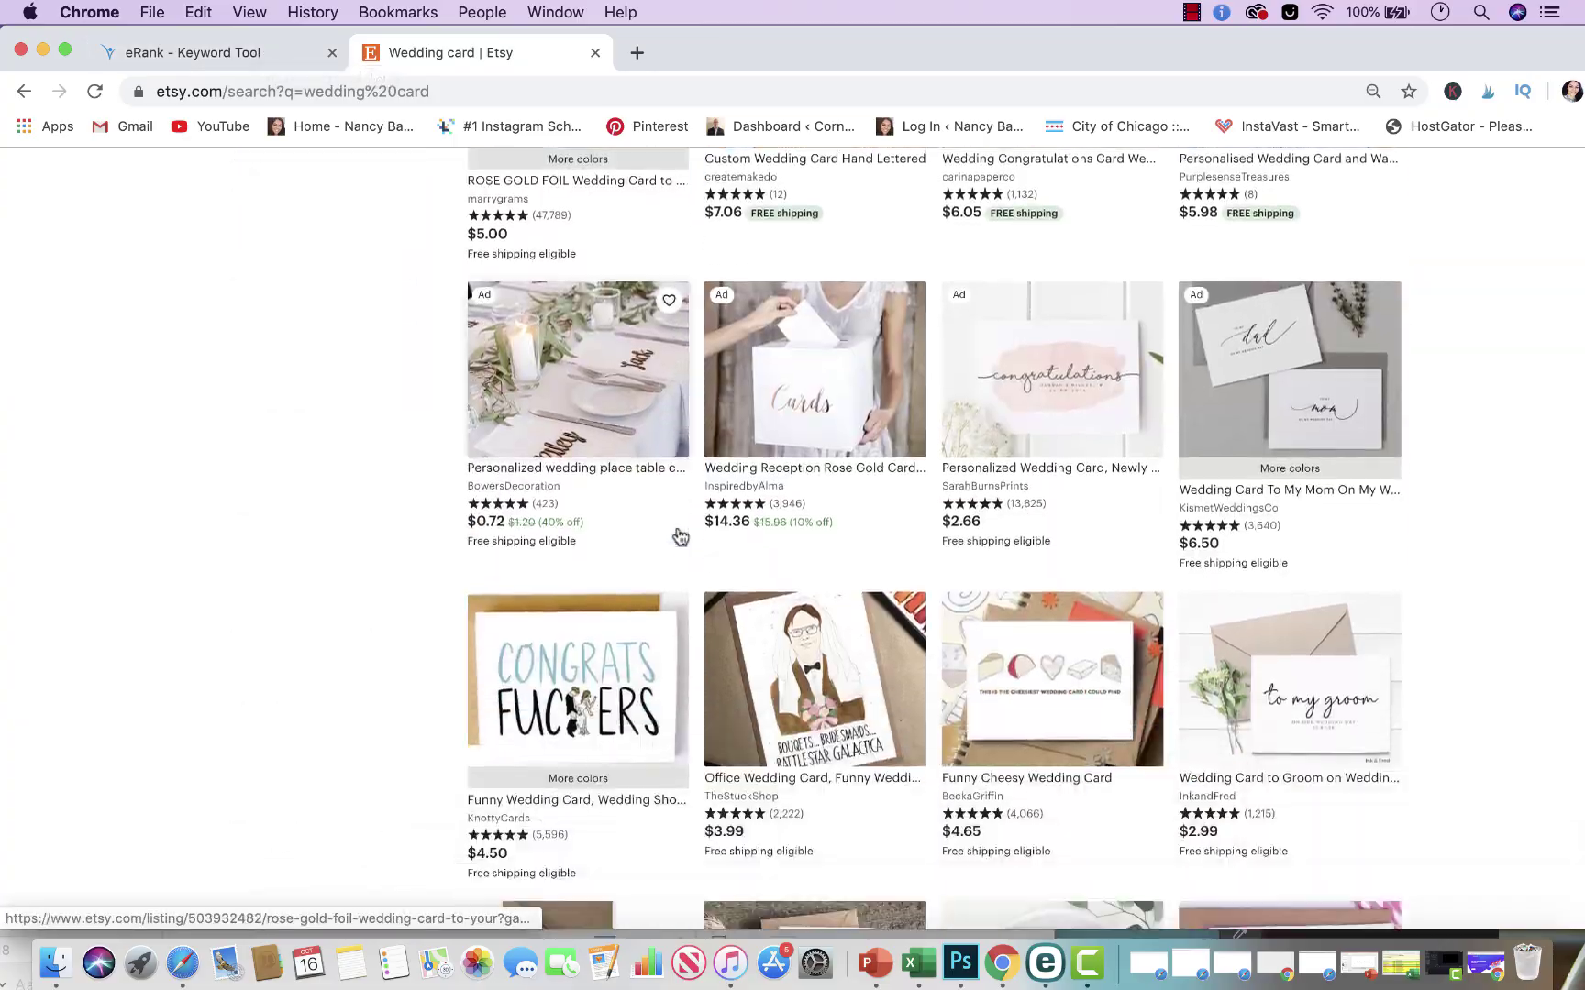
{"action": "scroll", "coordinate": [680, 536], "scroll_direction": "down", "scroll_amount": 20}
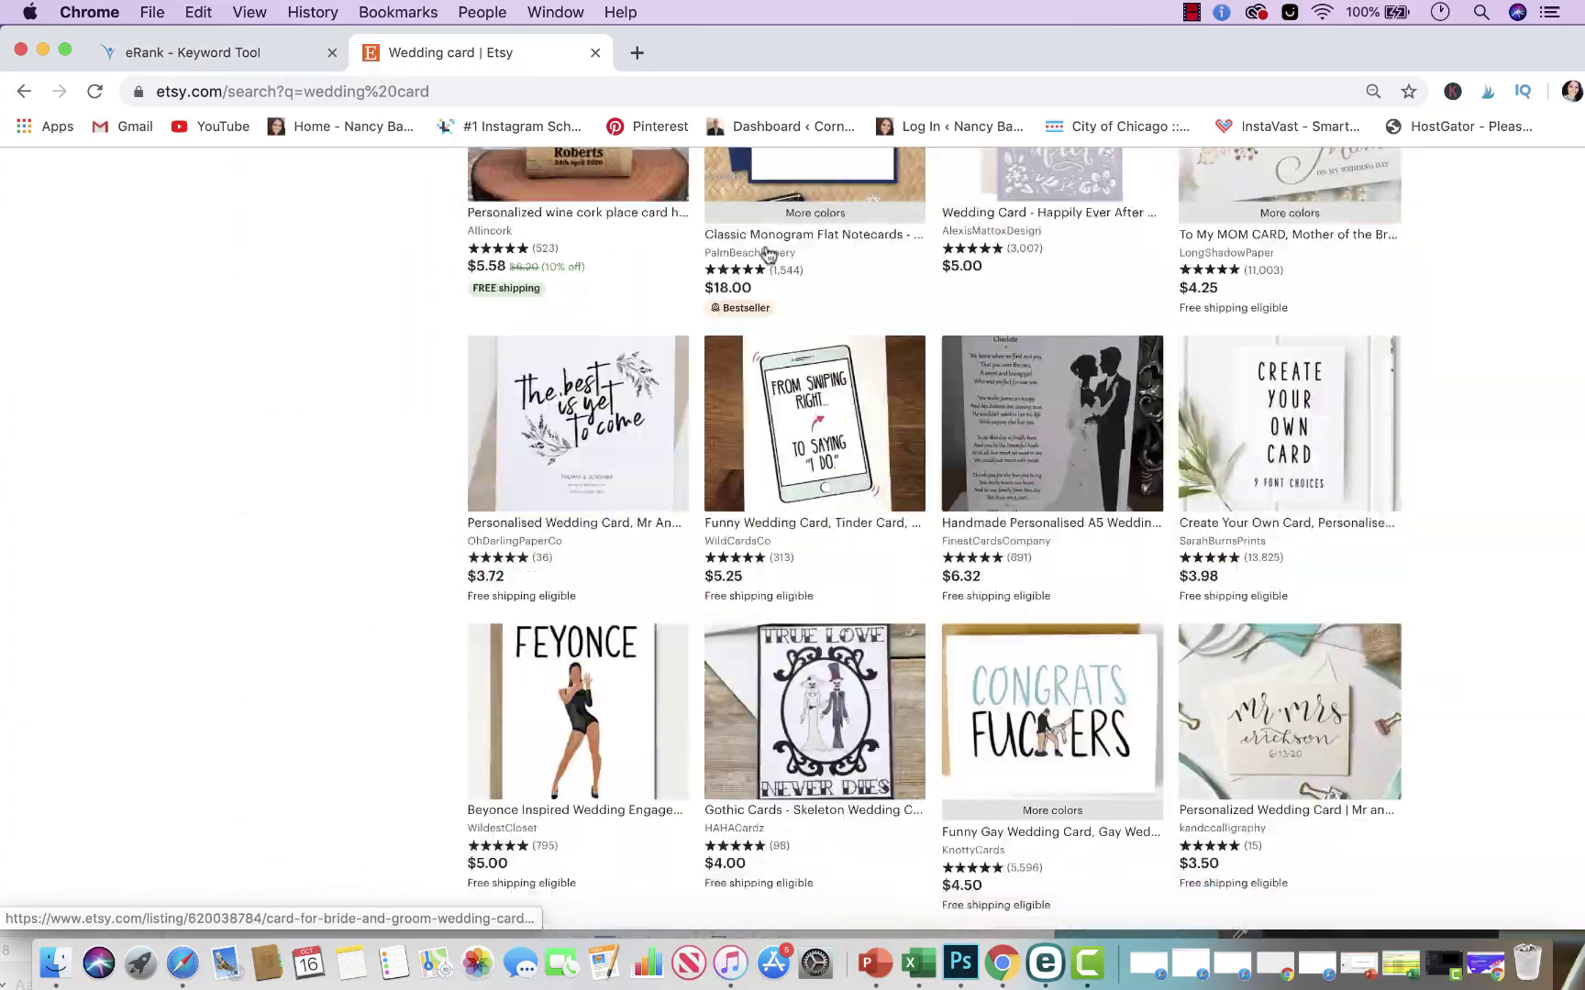
{"action": "scroll", "coordinate": [792, 527], "scroll_direction": "up", "scroll_amount": 6}
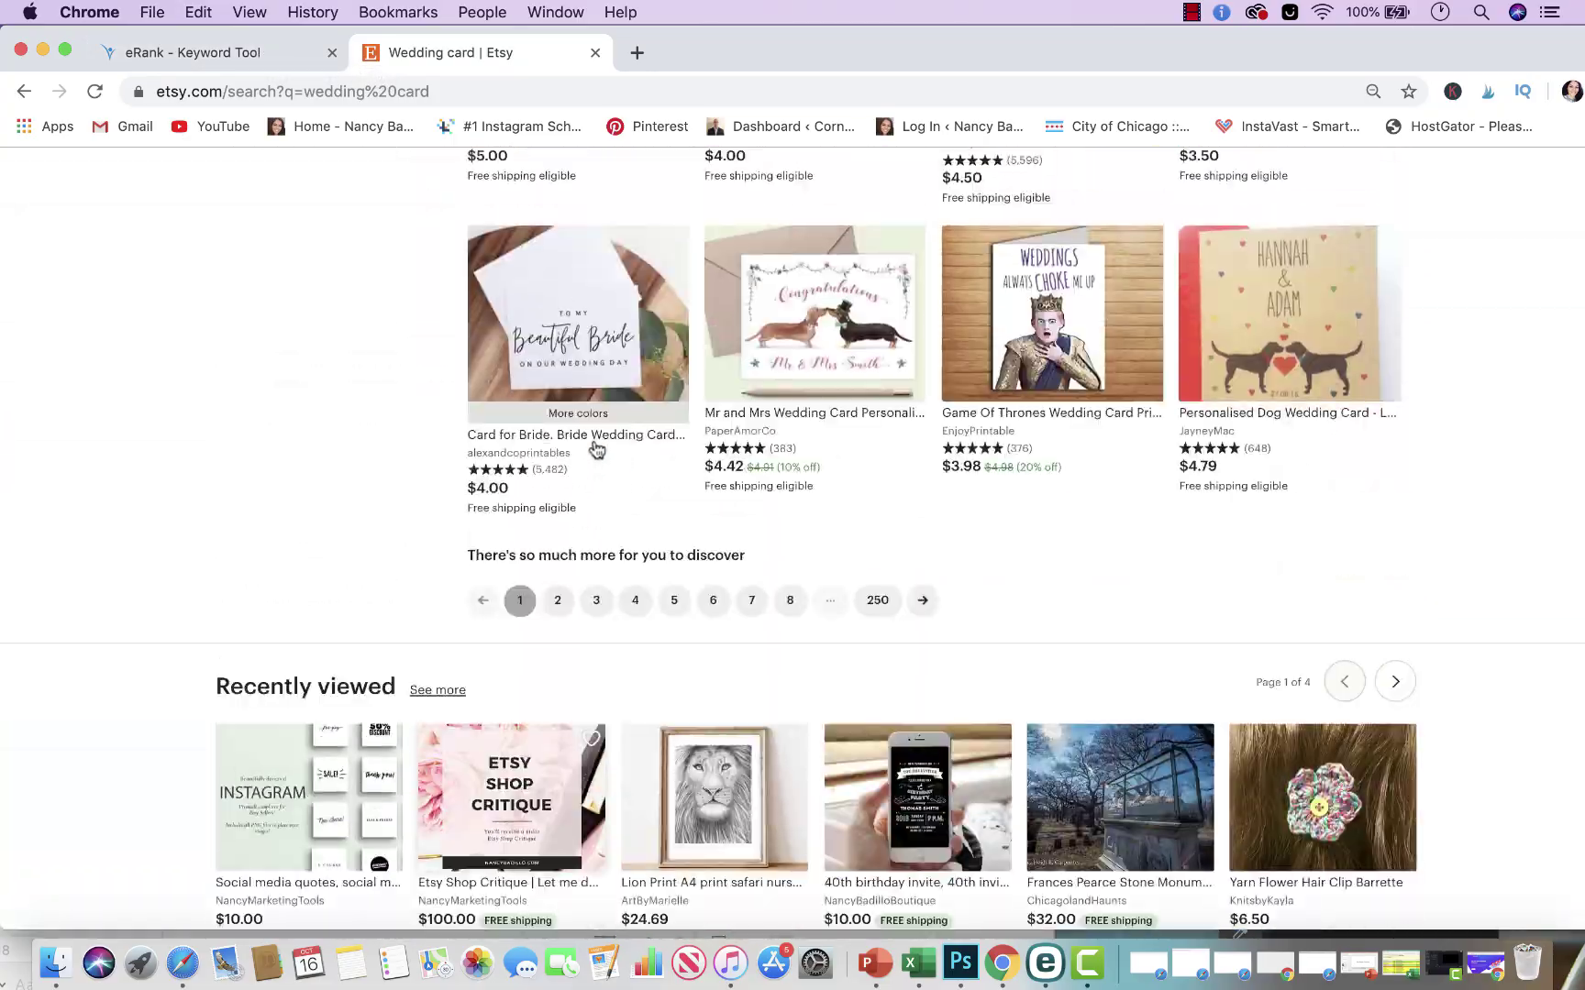
{"action": "scroll", "coordinate": [879, 463], "scroll_direction": "up", "scroll_amount": 15}
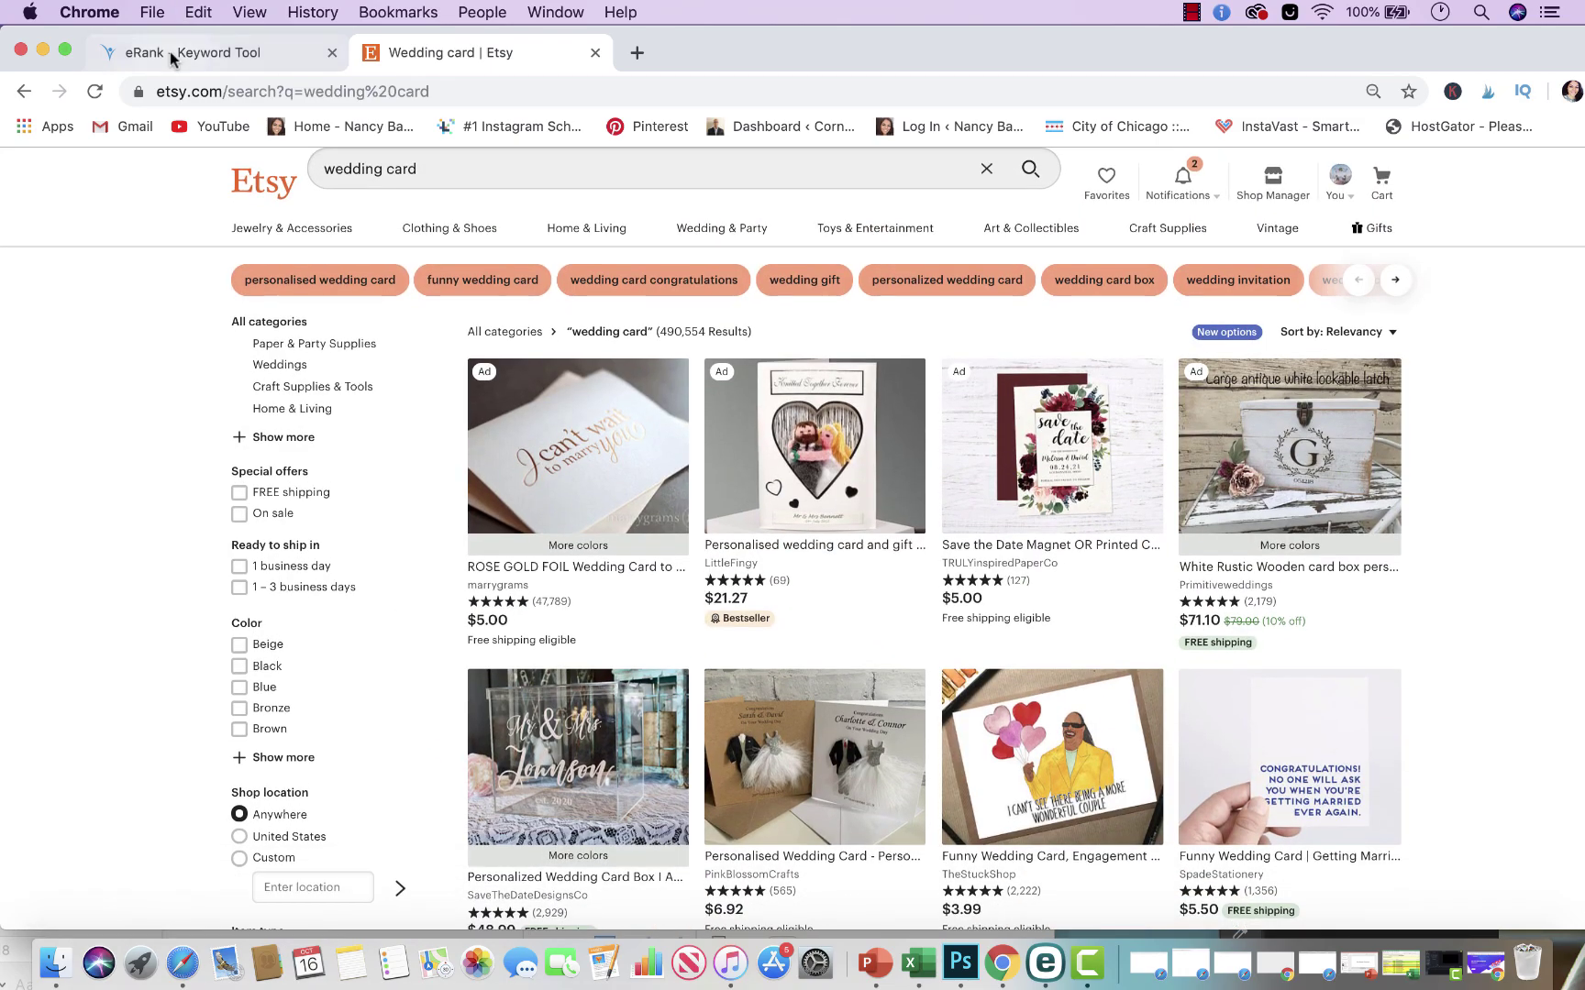
Return to the eRank report and compare Etsy searches, competition and engagement across the related tags, ending at the overall statistics
{"action": "left_click", "coordinate": [170, 55]}
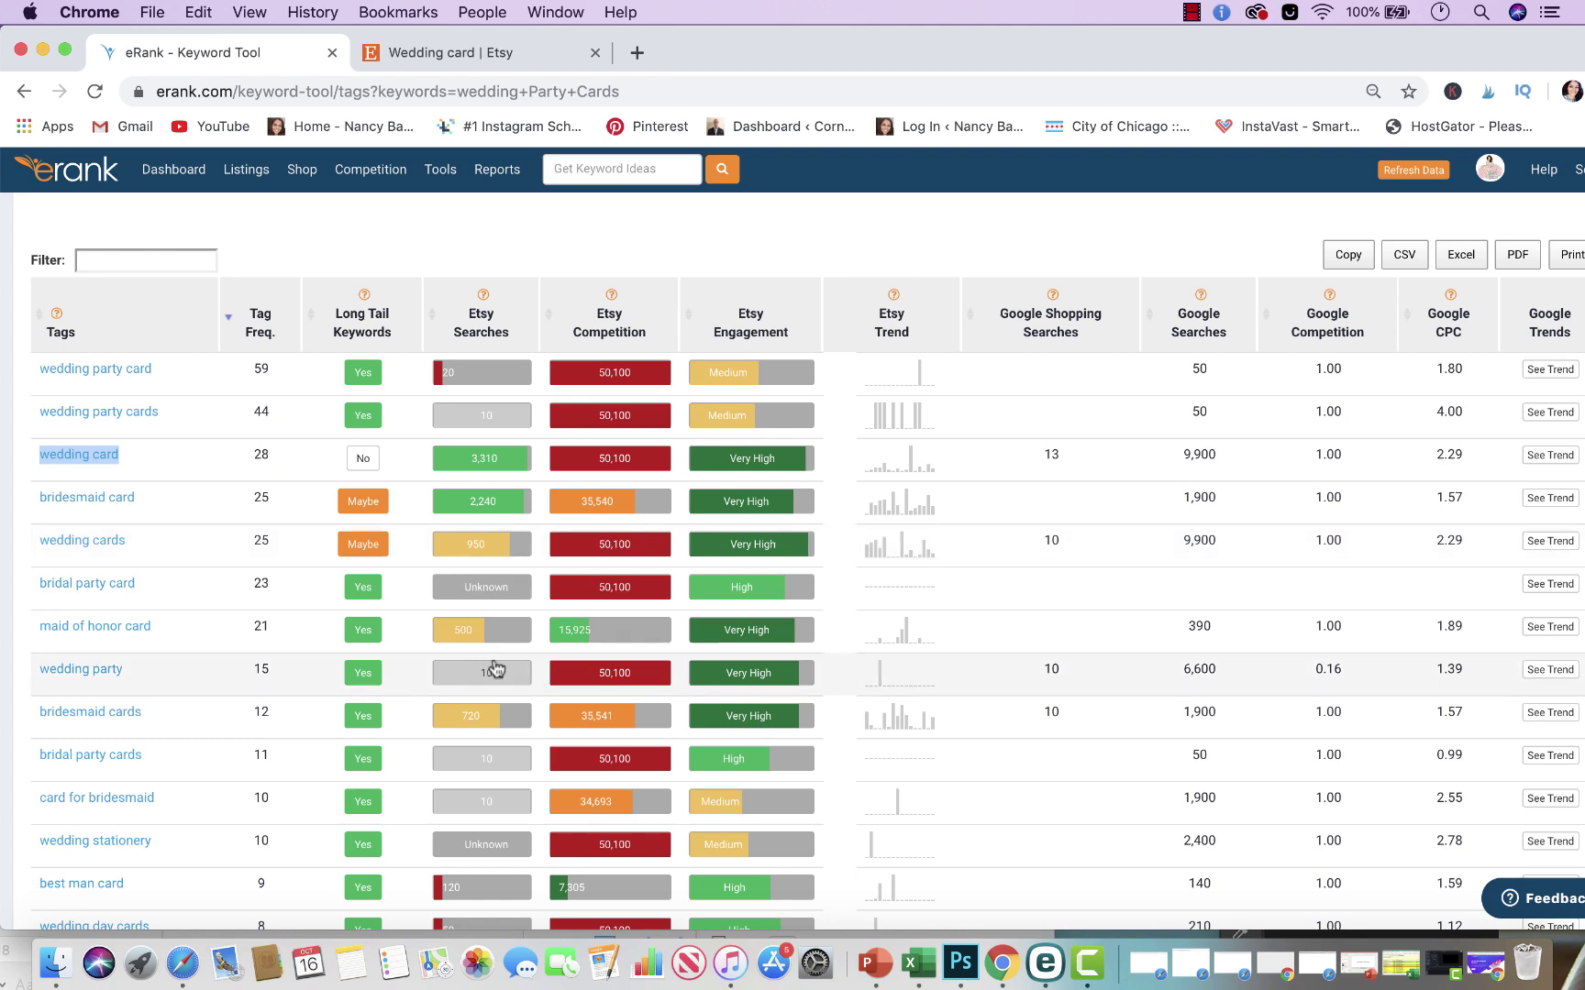
{"action": "scroll", "coordinate": [493, 665], "scroll_direction": "down", "scroll_amount": 5}
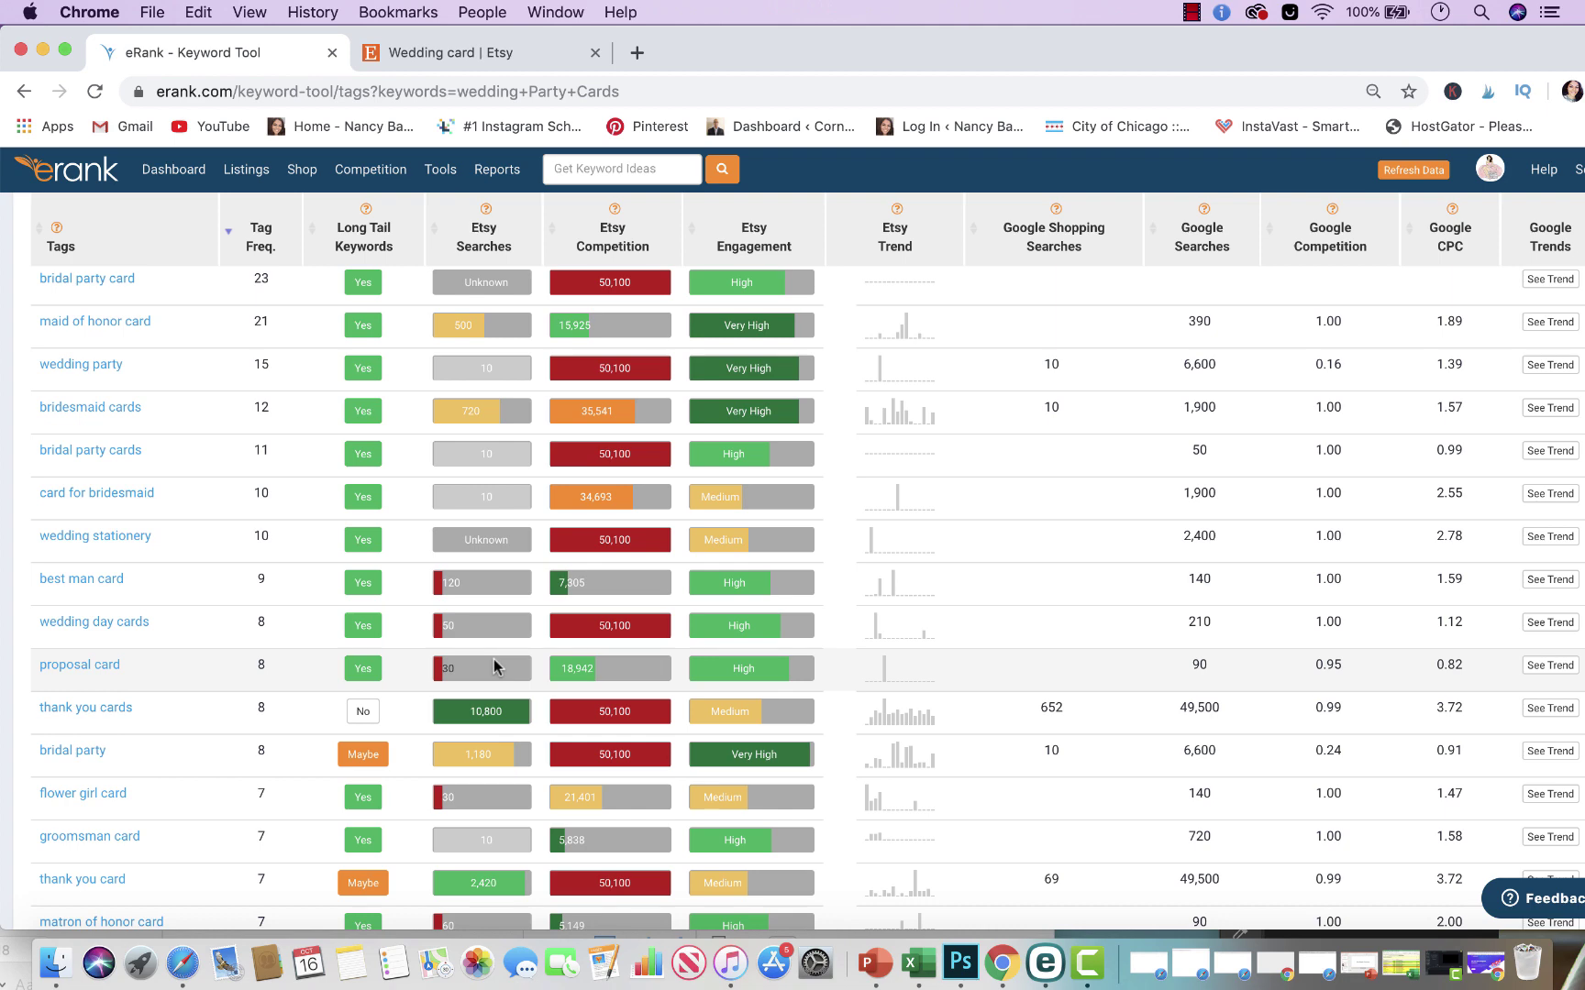
{"action": "scroll", "coordinate": [523, 706], "scroll_direction": "down", "scroll_amount": 5}
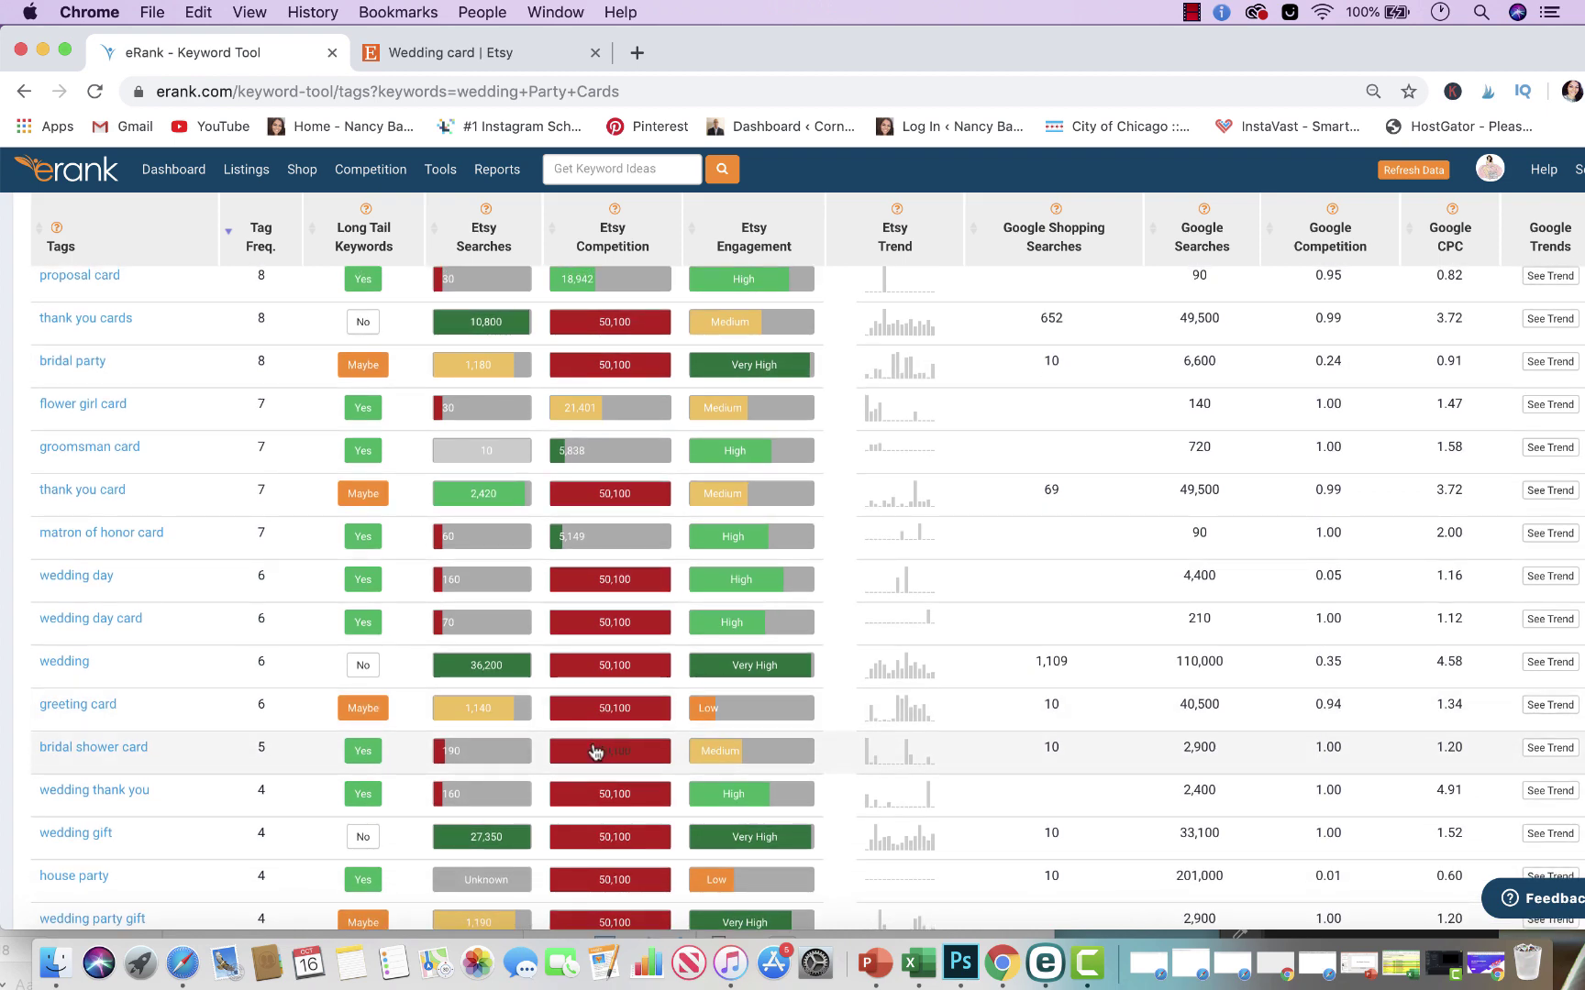
{"action": "scroll", "coordinate": [592, 756], "scroll_direction": "down", "scroll_amount": 5}
{"action": "scroll", "coordinate": [592, 759], "scroll_direction": "down", "scroll_amount": 1}
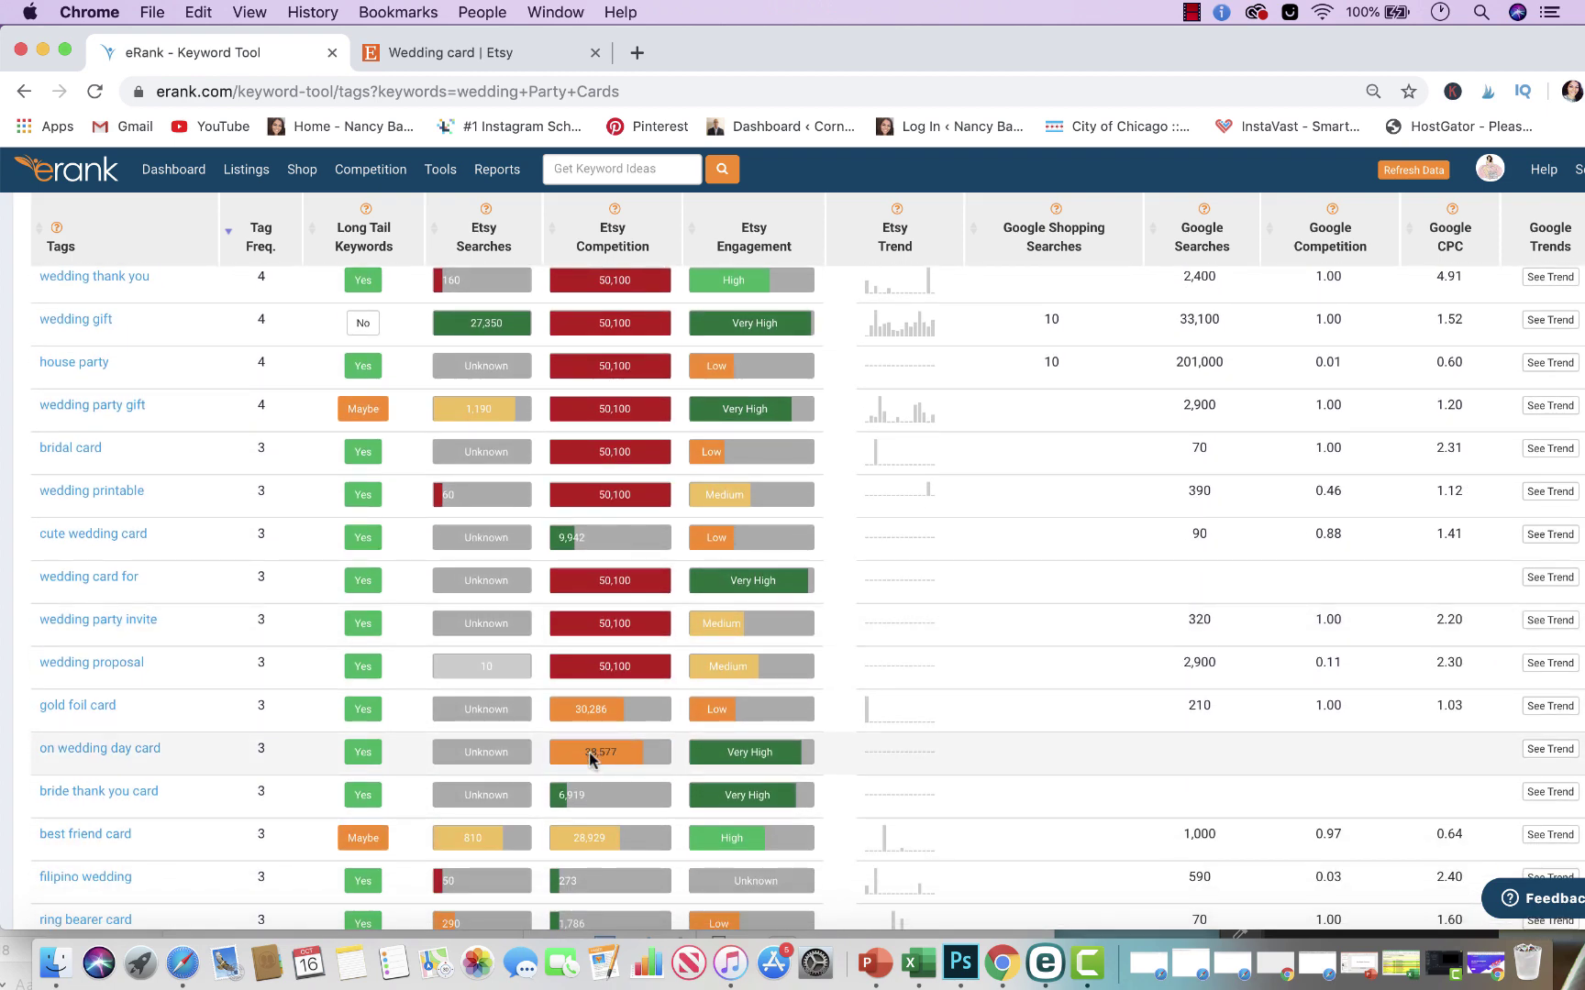
{"action": "scroll", "coordinate": [590, 758], "scroll_direction": "up", "scroll_amount": 15}
{"action": "scroll", "coordinate": [585, 780], "scroll_direction": "down", "scroll_amount": 10}
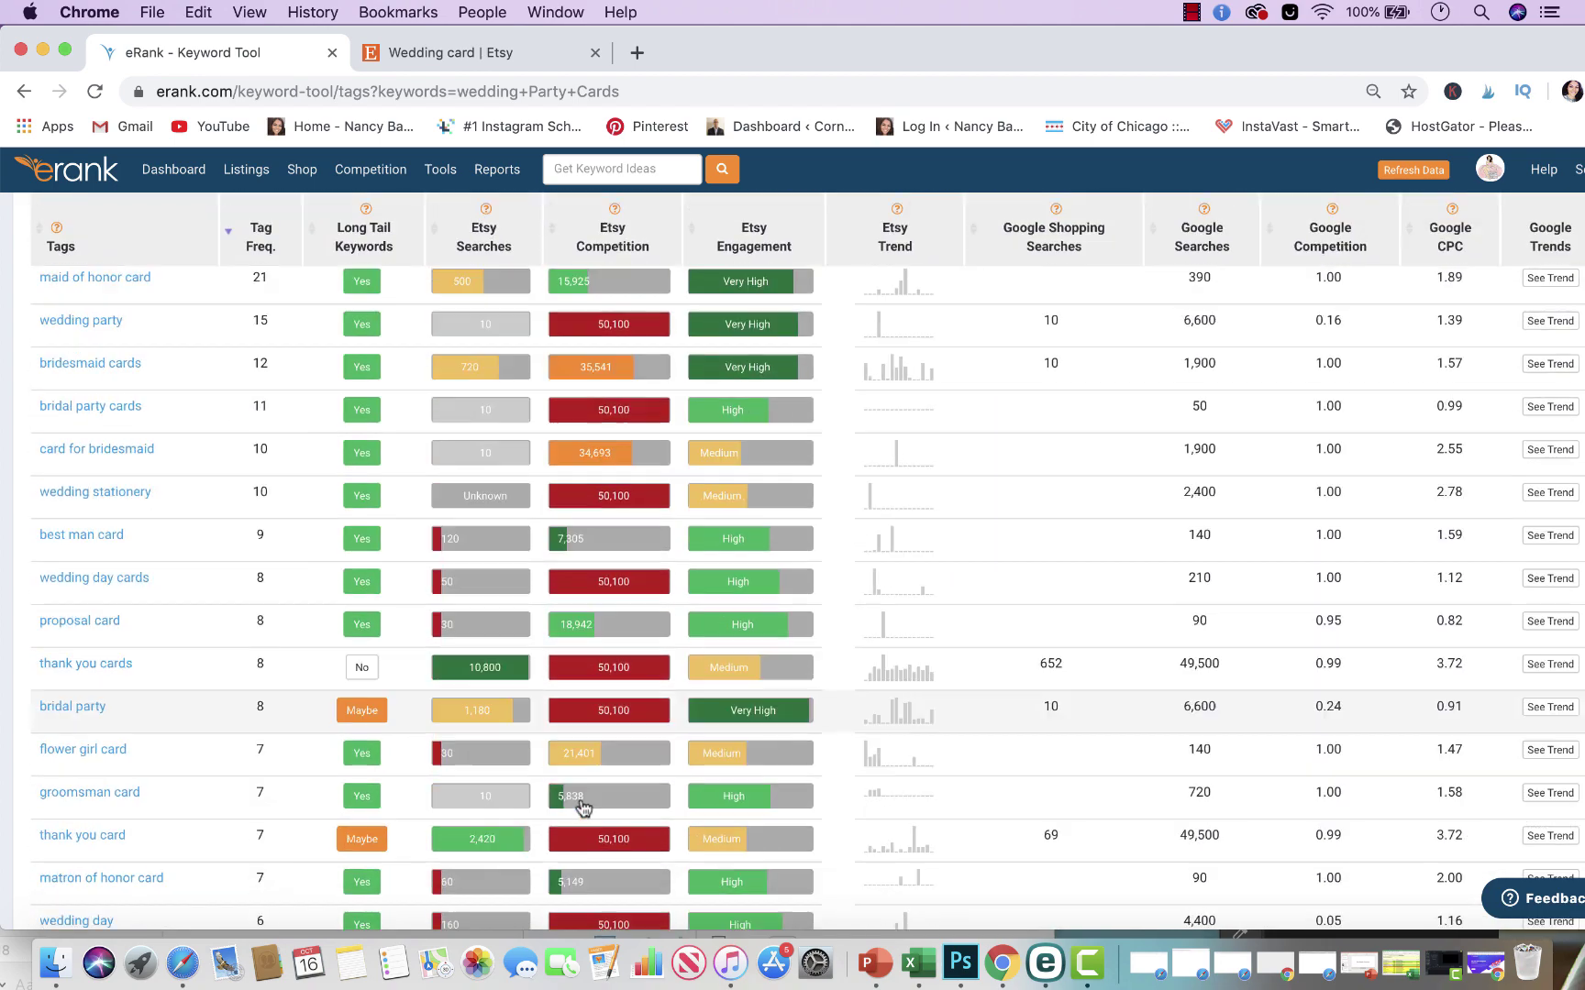
{"action": "scroll", "coordinate": [580, 805], "scroll_direction": "down", "scroll_amount": 4}
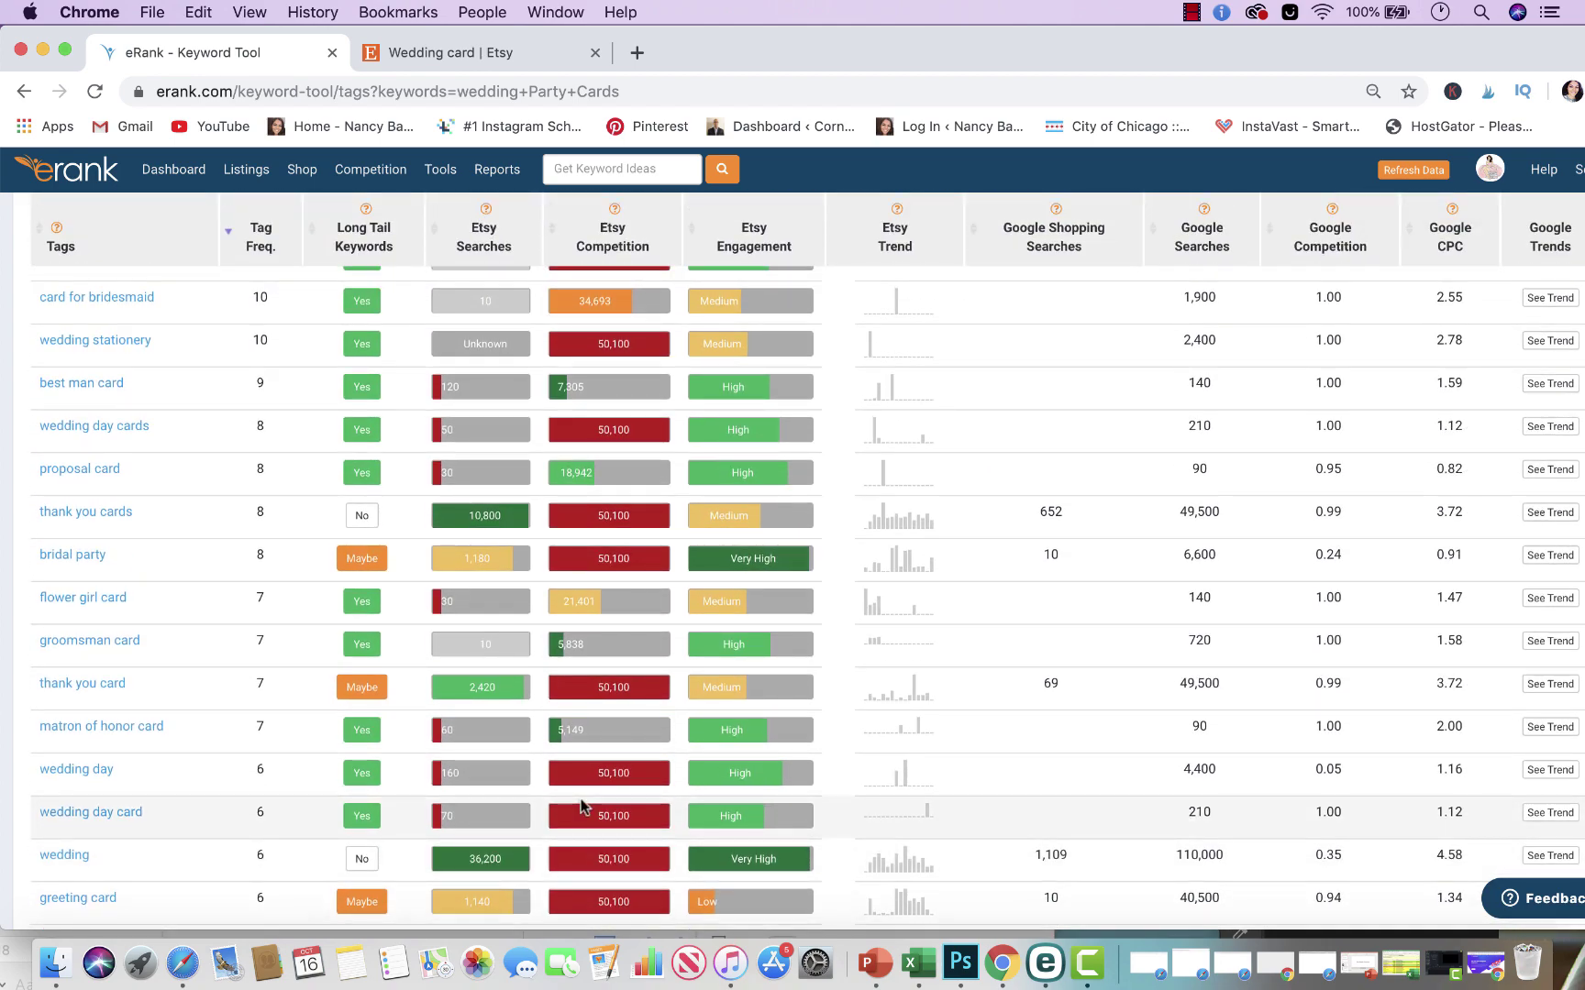
{"action": "scroll", "coordinate": [580, 806], "scroll_direction": "up", "scroll_amount": 5}
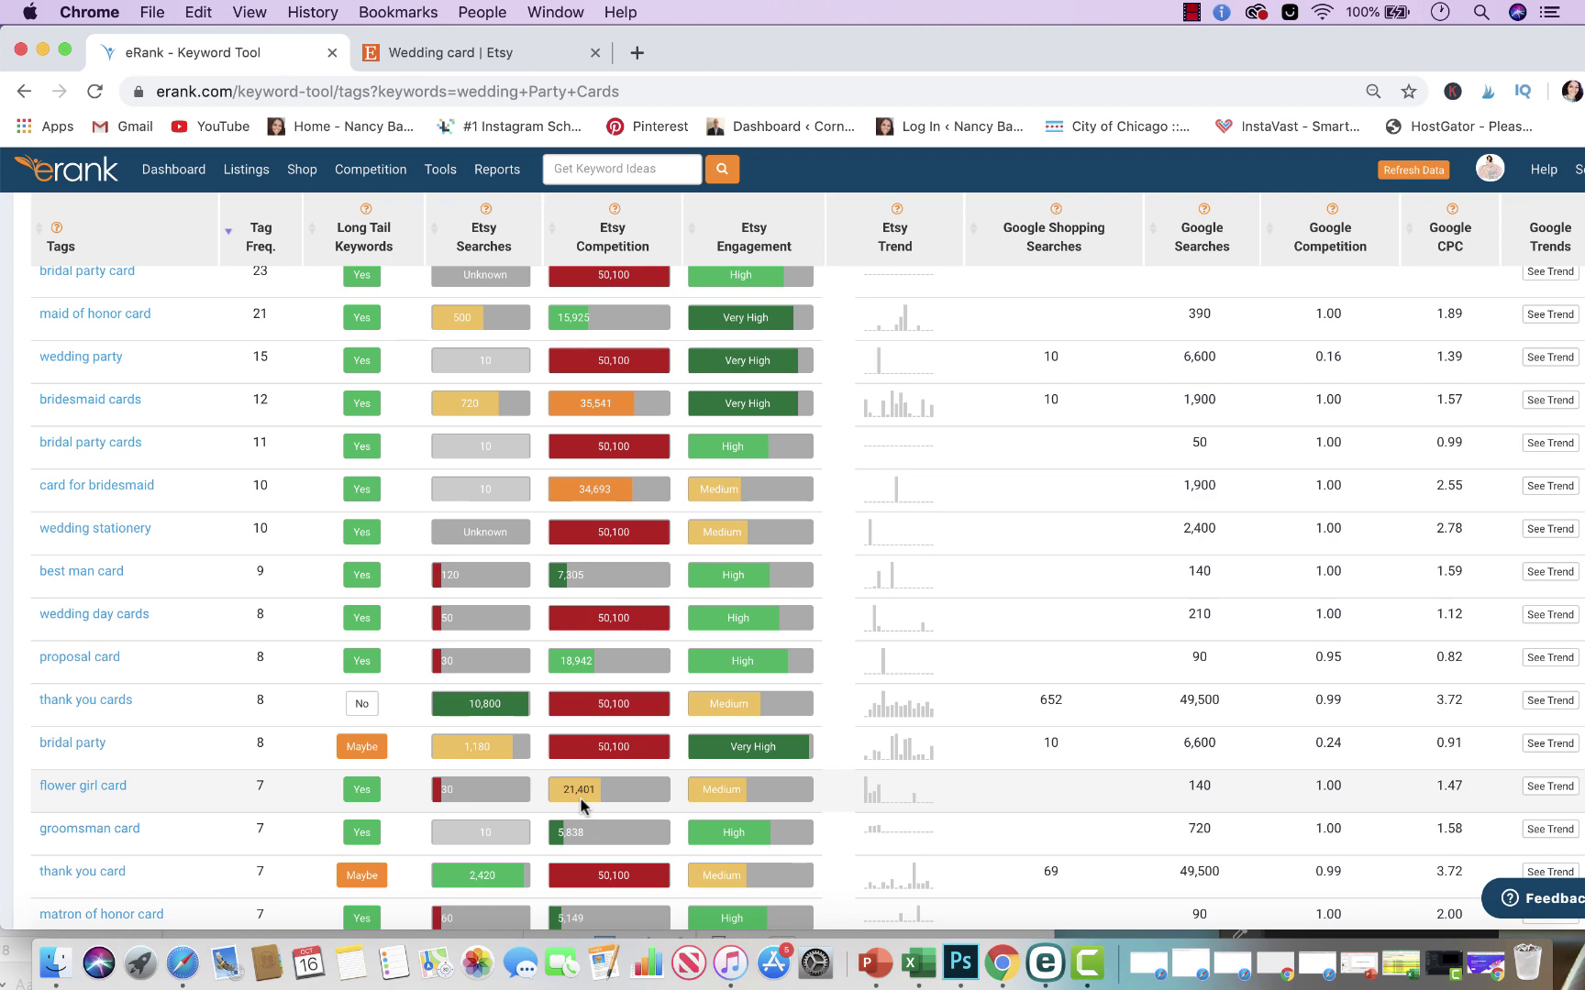
{"action": "scroll", "coordinate": [611, 662], "scroll_direction": "down", "scroll_amount": 3}
{"action": "scroll", "coordinate": [611, 667], "scroll_direction": "up", "scroll_amount": 10}
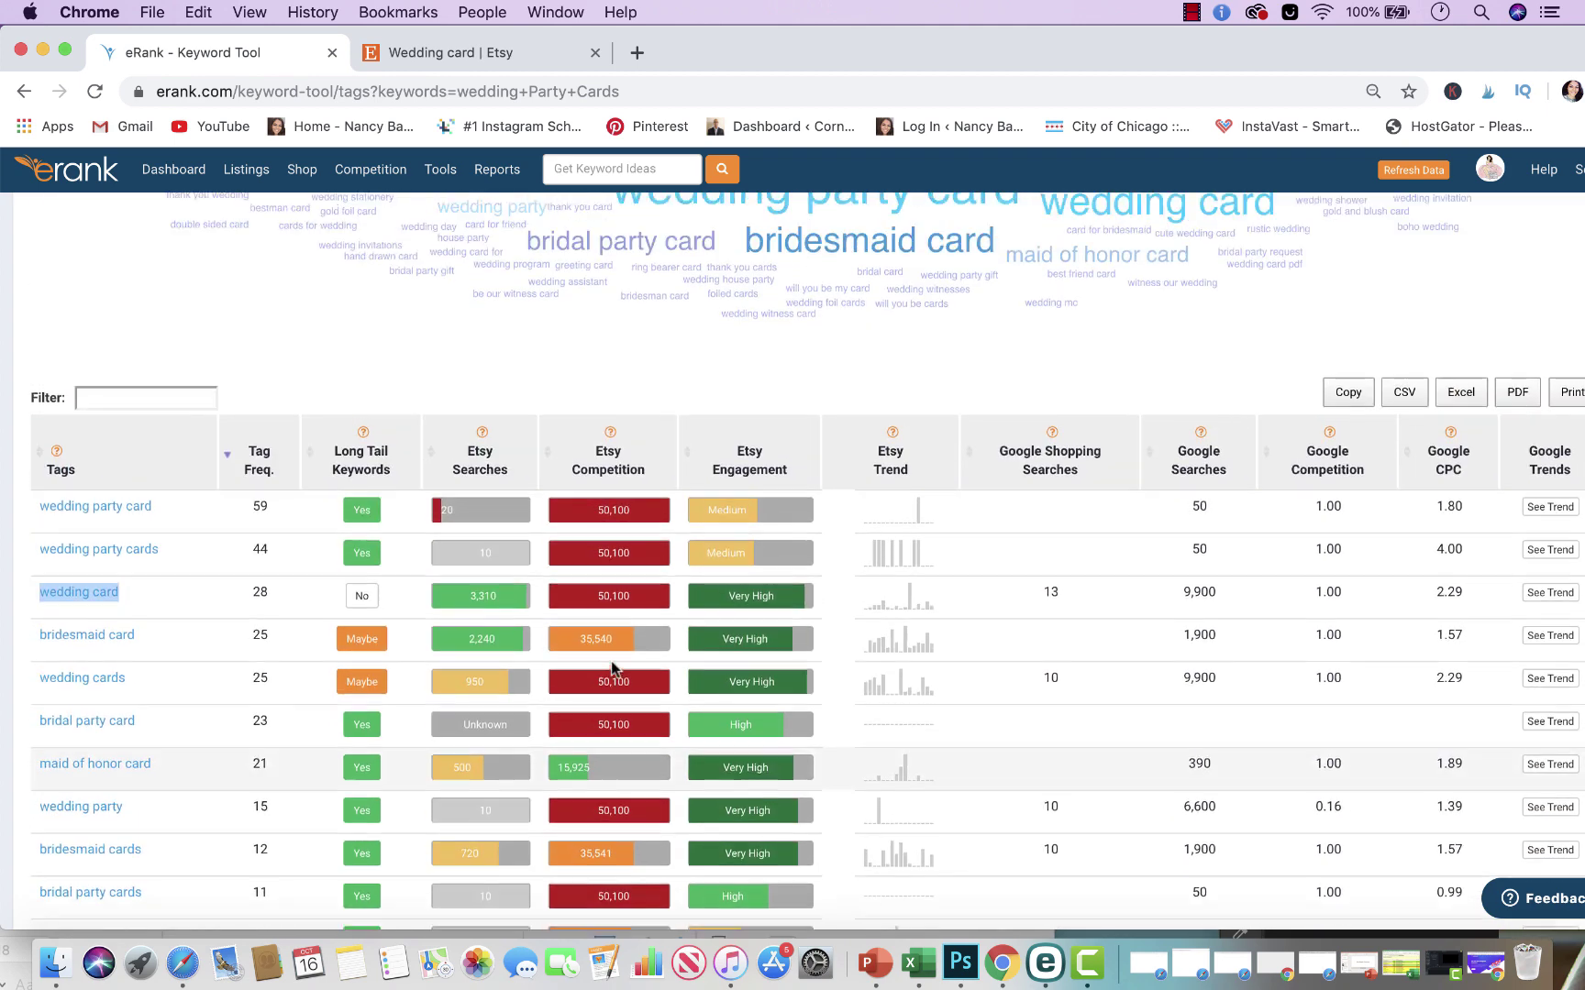
{"action": "scroll", "coordinate": [612, 667], "scroll_direction": "up", "scroll_amount": 15}
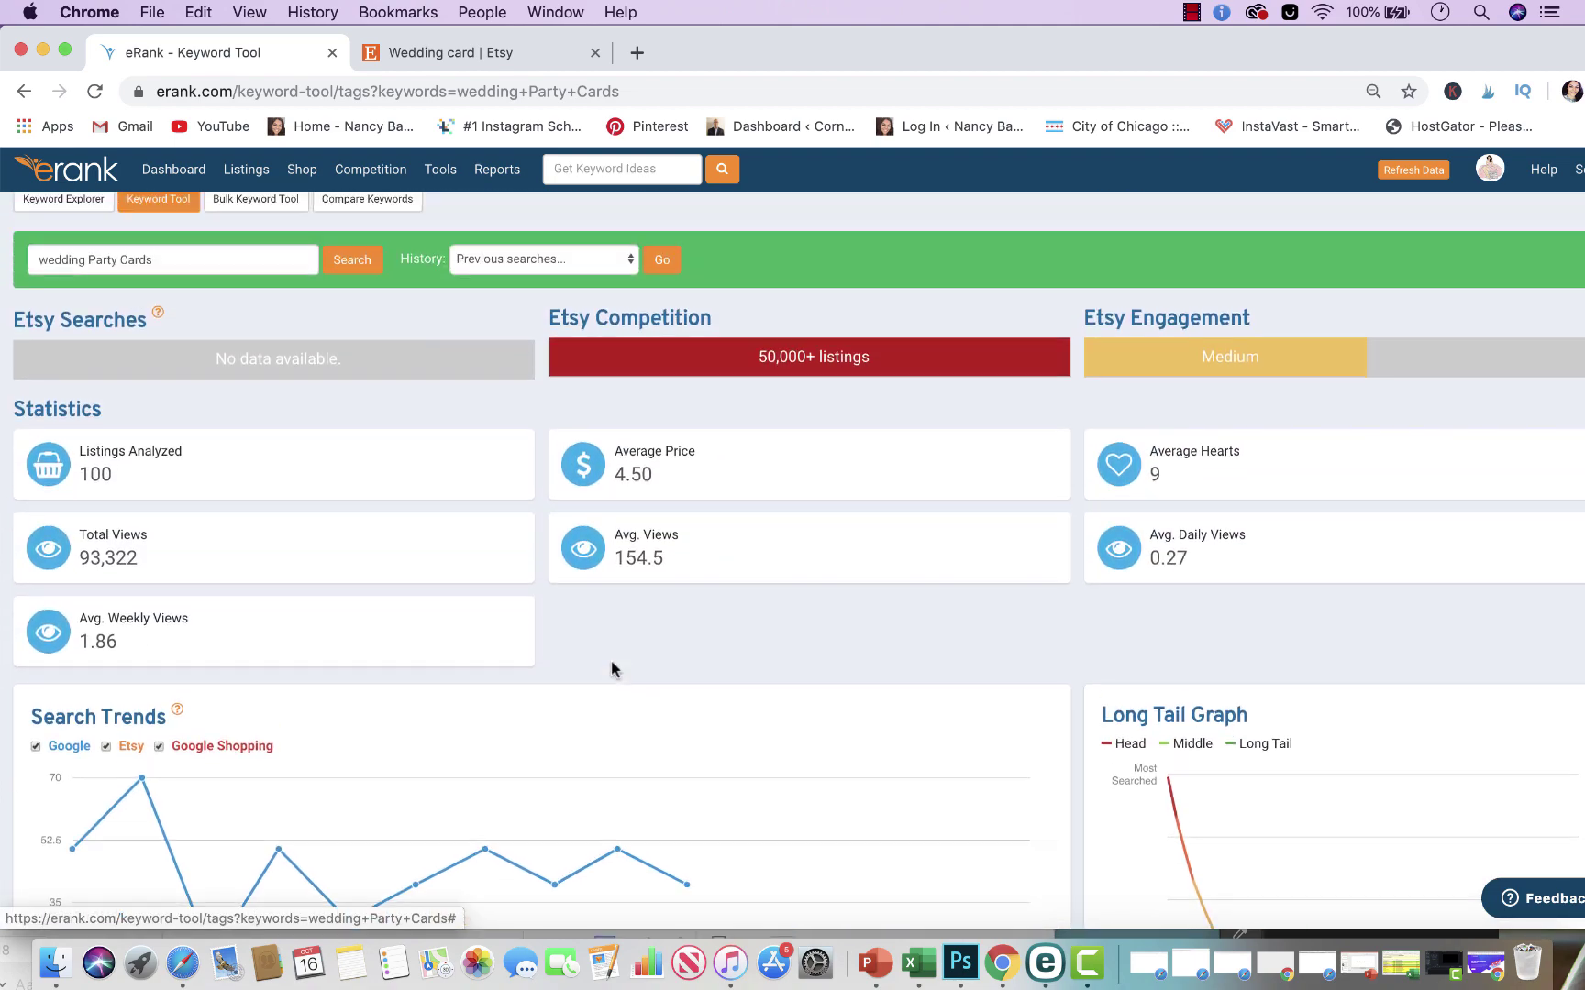
{"action": "scroll", "coordinate": [611, 661], "scroll_direction": "up", "scroll_amount": 4}
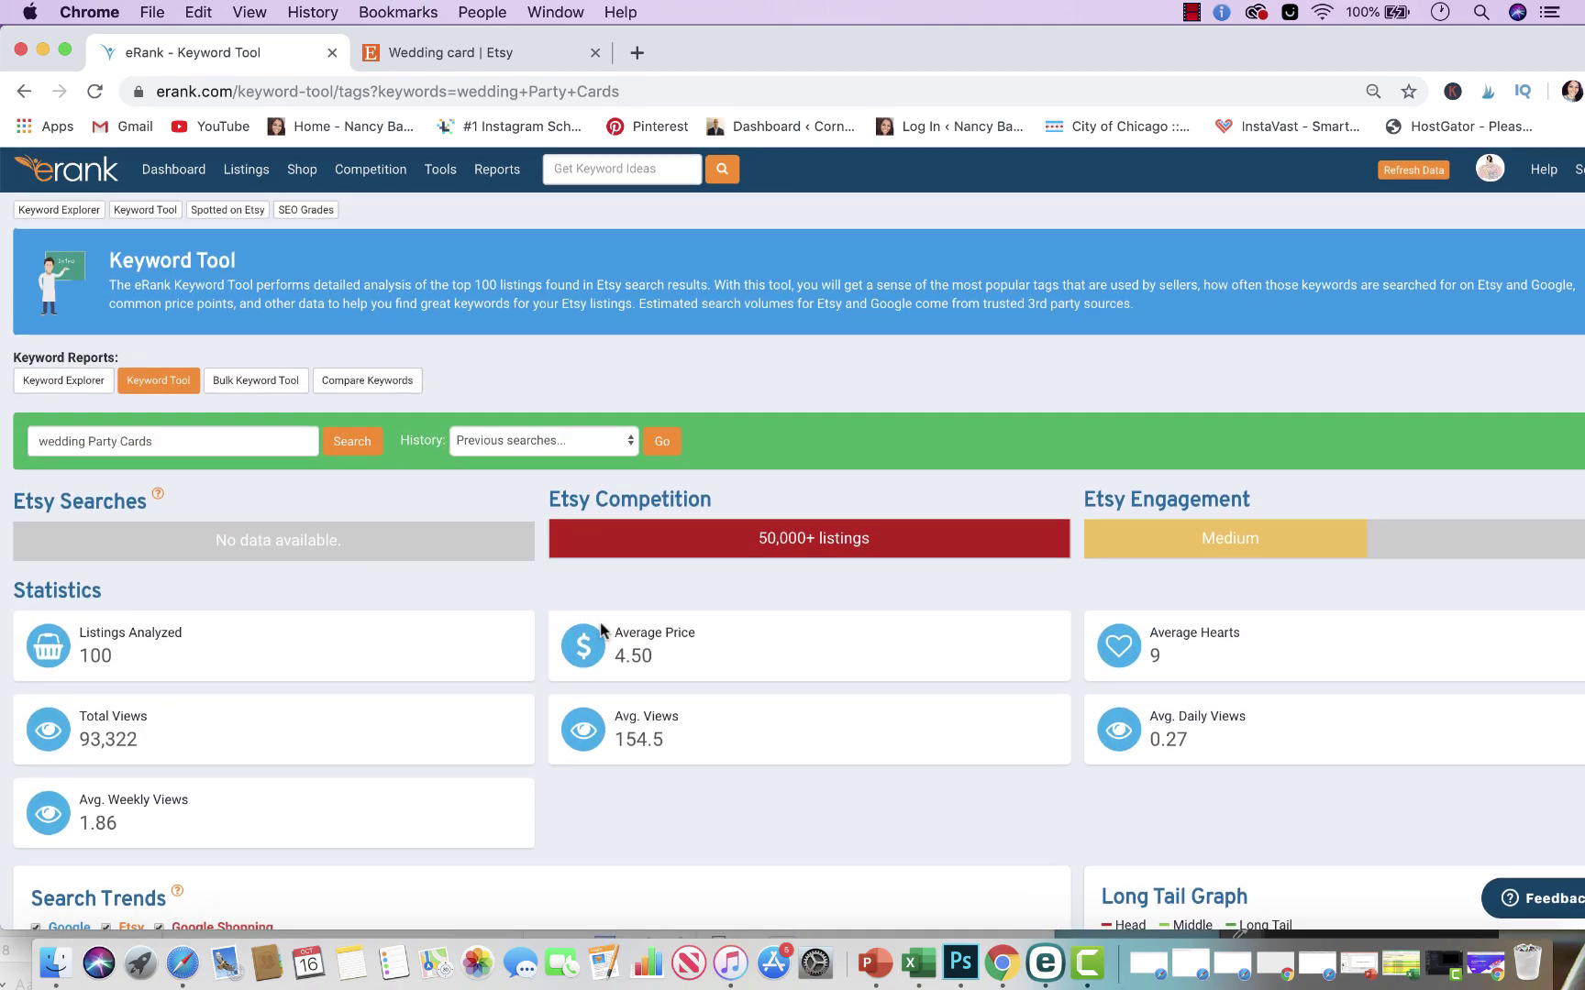